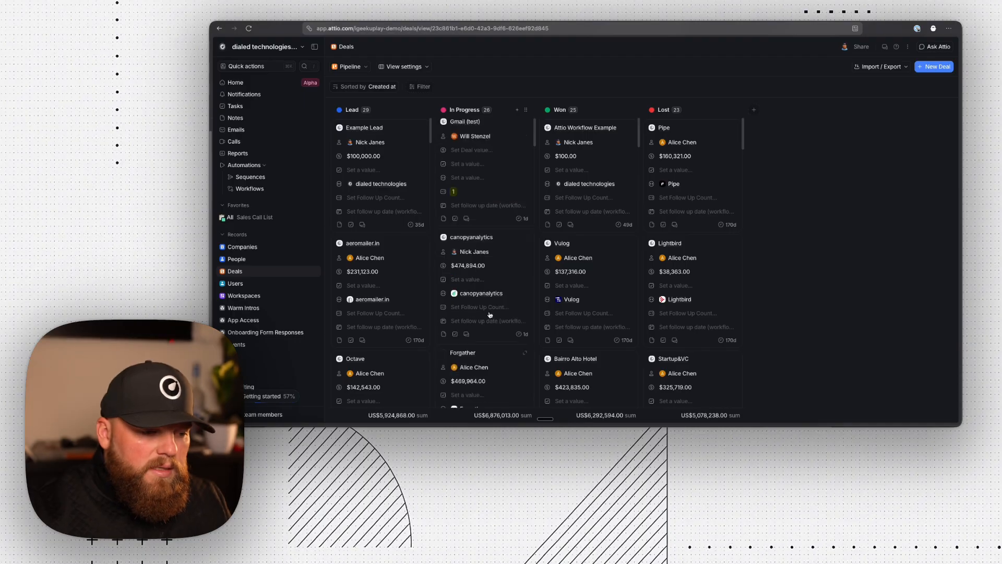
Look at the follow-up count options and the follow-up date picker on the Gmail (test) deal card
{"action": "mouse_move", "coordinate": [521, 225]}
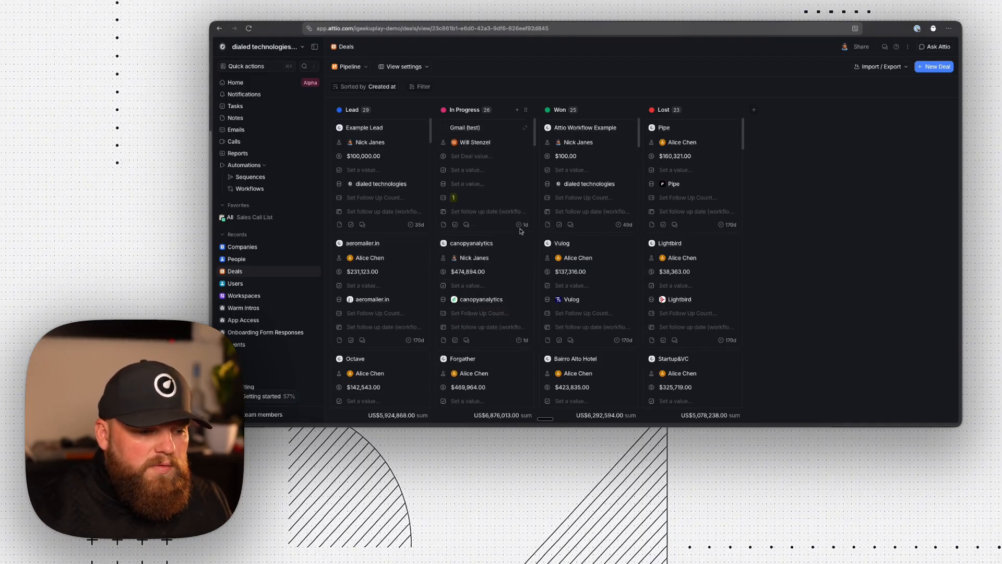
{"action": "left_click", "coordinate": [454, 200]}
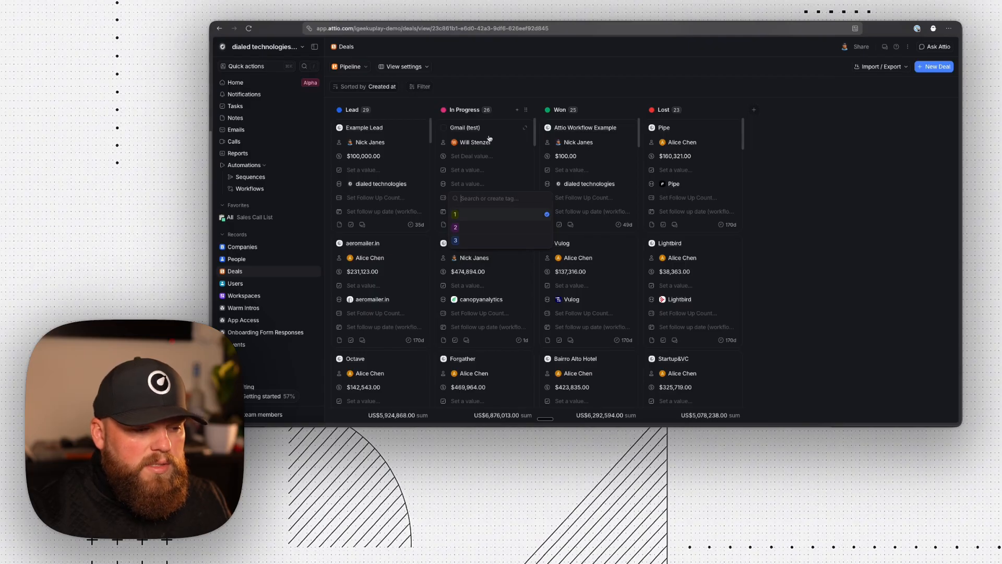
{"action": "key", "text": "Escape"}
{"action": "left_click", "coordinate": [473, 214]}
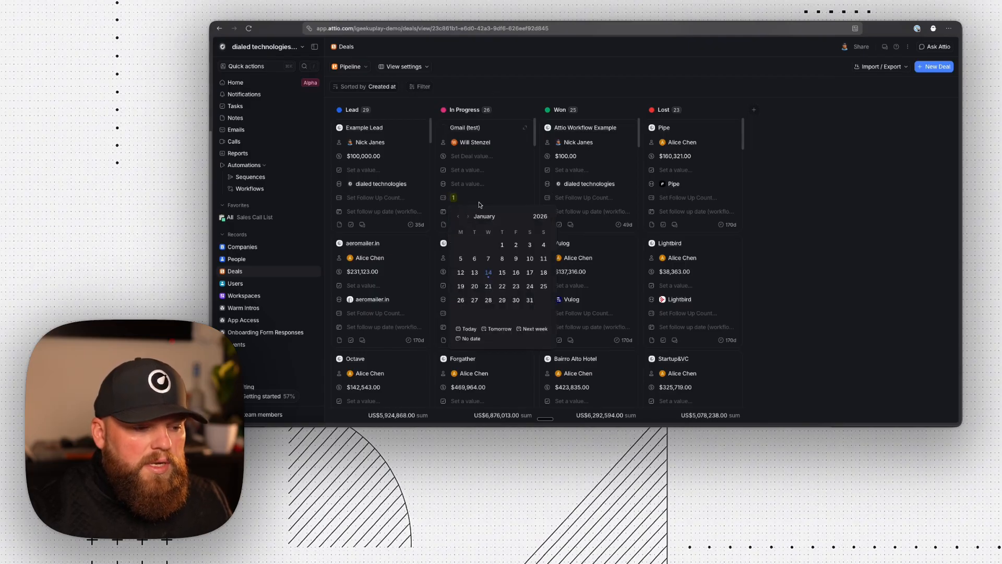
{"action": "left_click", "coordinate": [493, 99]}
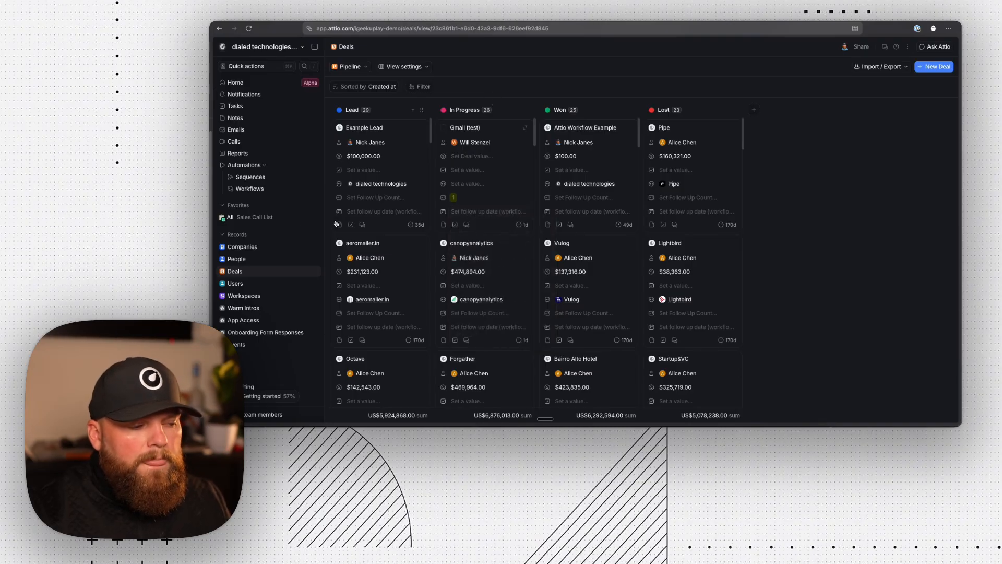
Open the Adjust Follow Up Date workflow and inspect its Recurring schedule trigger and the Find records filter conditions
{"action": "left_click", "coordinate": [250, 190]}
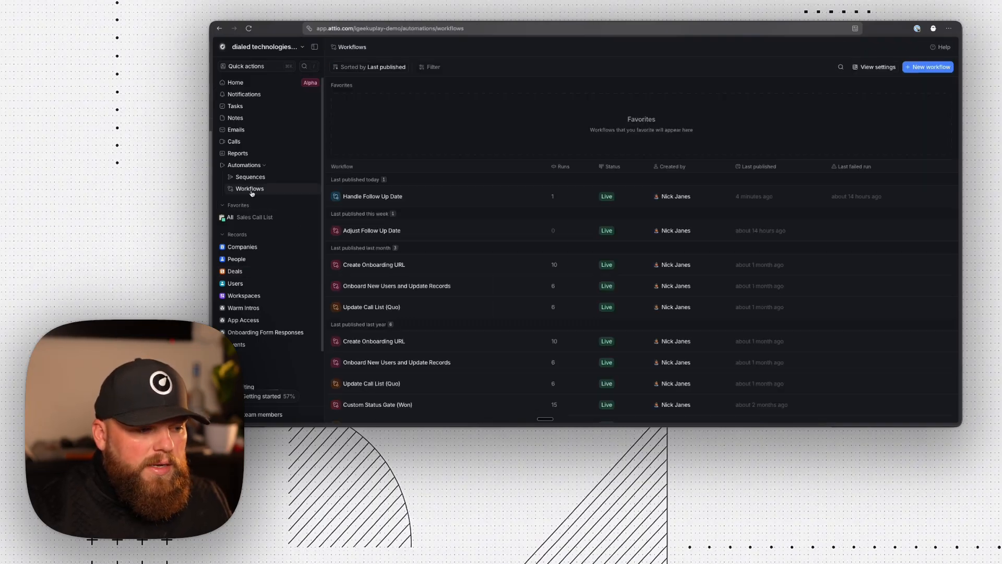
{"action": "left_click", "coordinate": [460, 234]}
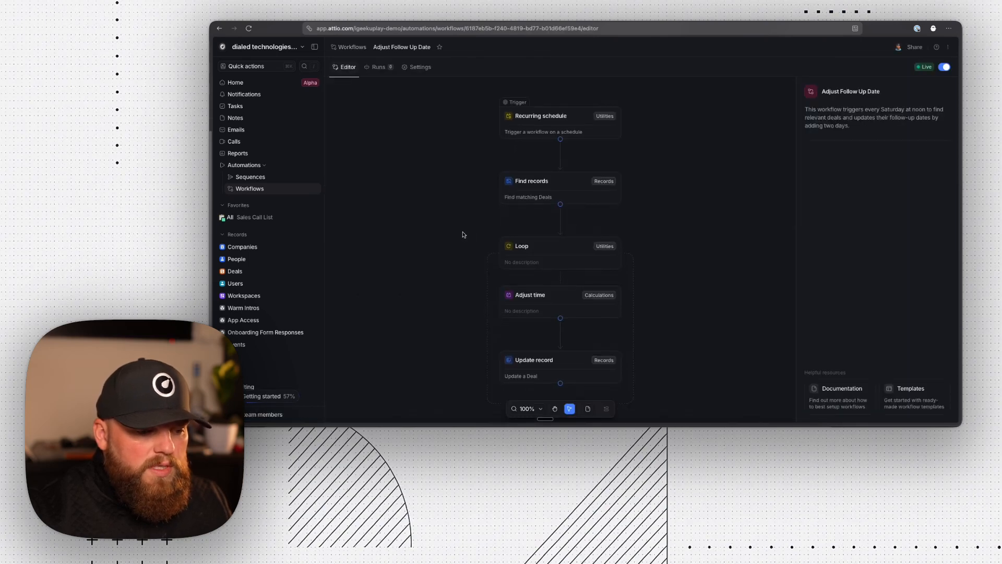
{"action": "left_click", "coordinate": [552, 117]}
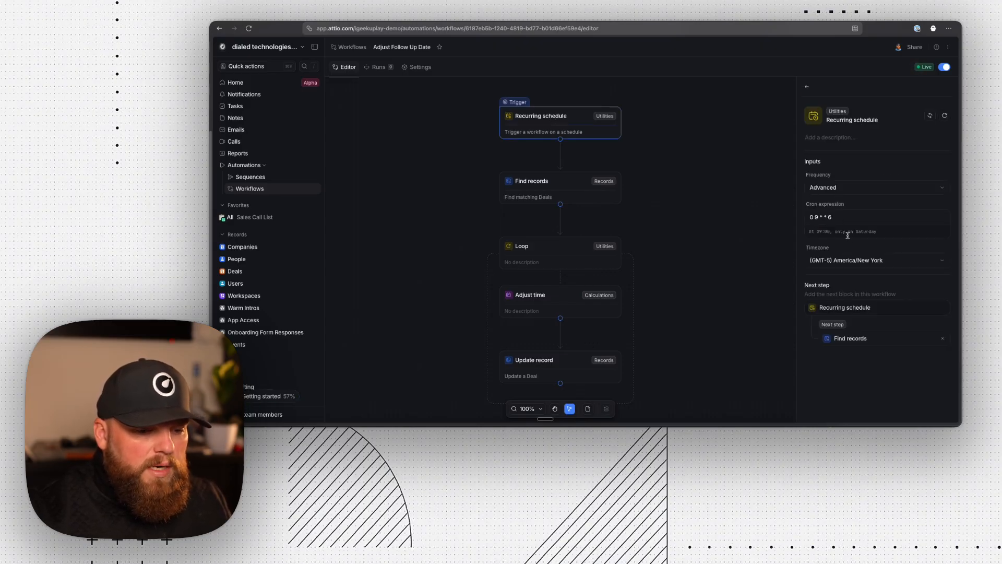
{"action": "left_click", "coordinate": [580, 192]}
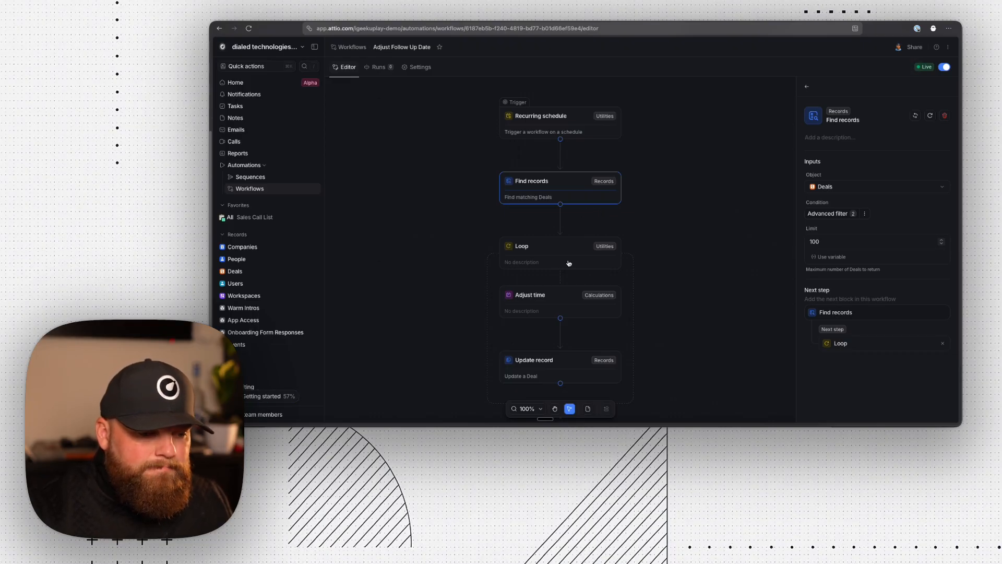
{"action": "left_click", "coordinate": [828, 214]}
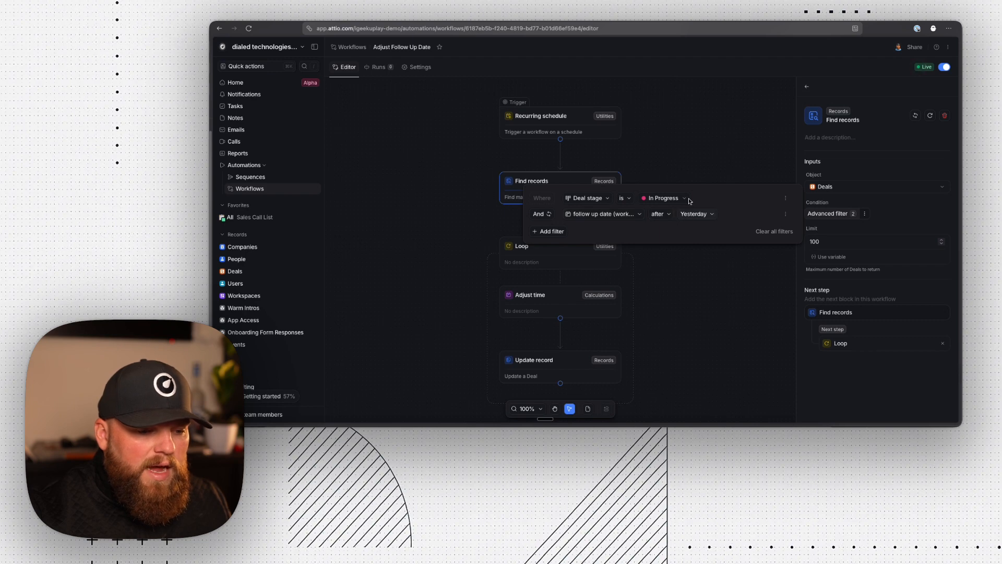
{"action": "left_click", "coordinate": [687, 165]}
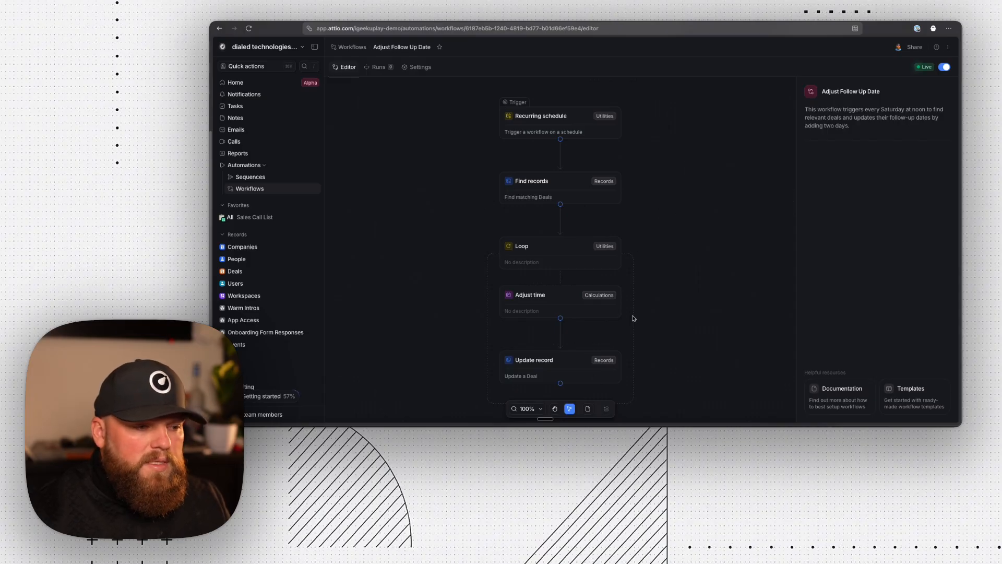
Review the inputs of the Loop block and of the Adjust time and Update record blocks inside it
{"action": "left_click", "coordinate": [582, 257]}
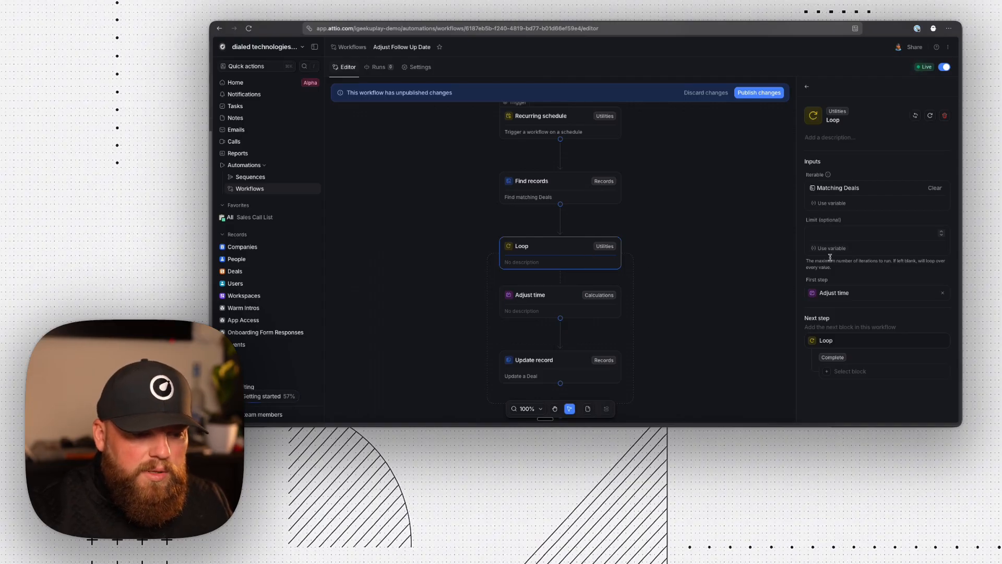
{"action": "left_click", "coordinate": [569, 302]}
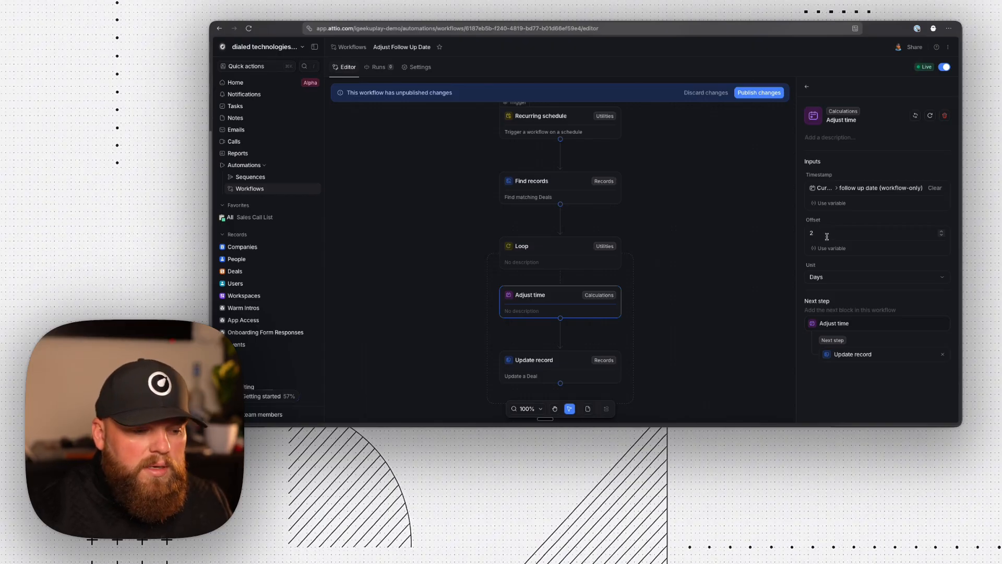
{"action": "left_click", "coordinate": [572, 353]}
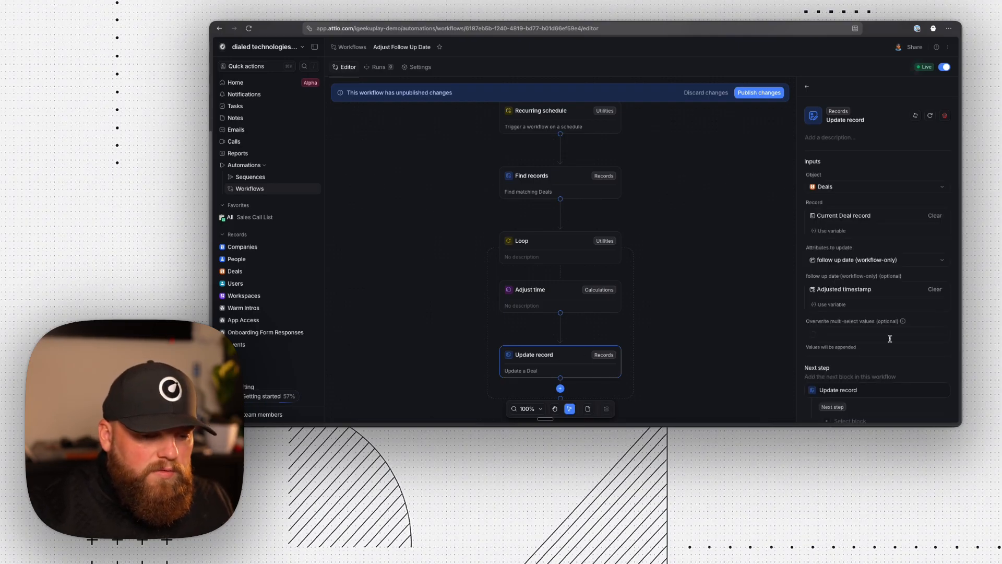
{"action": "scroll", "coordinate": [875, 298], "scroll_direction": "down", "scroll_amount": 1}
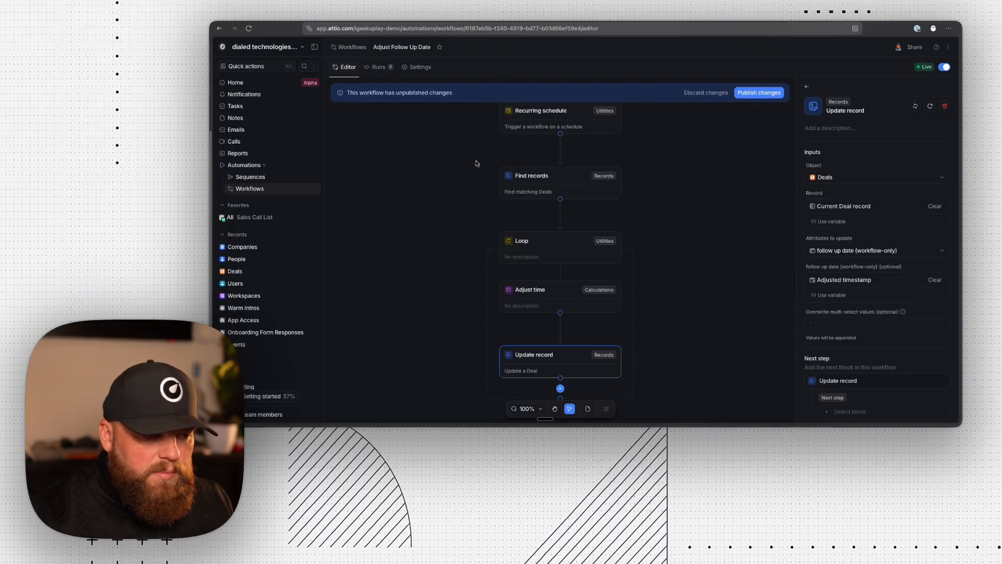
Open the Handle Follow Up Date workflow and inspect the cron schedule of its Recurring schedule trigger
{"action": "left_click", "coordinate": [251, 190]}
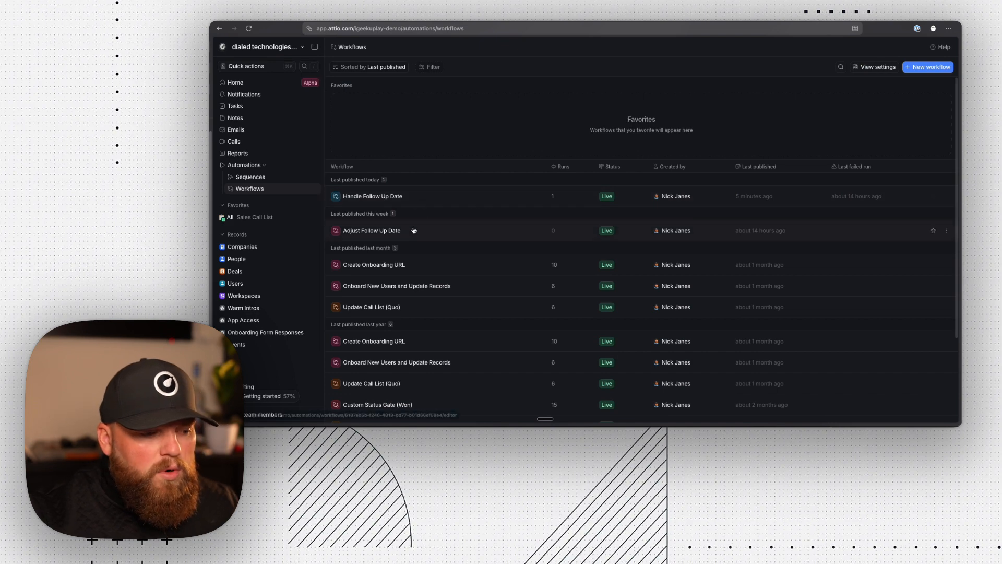
{"action": "left_click", "coordinate": [661, 191]}
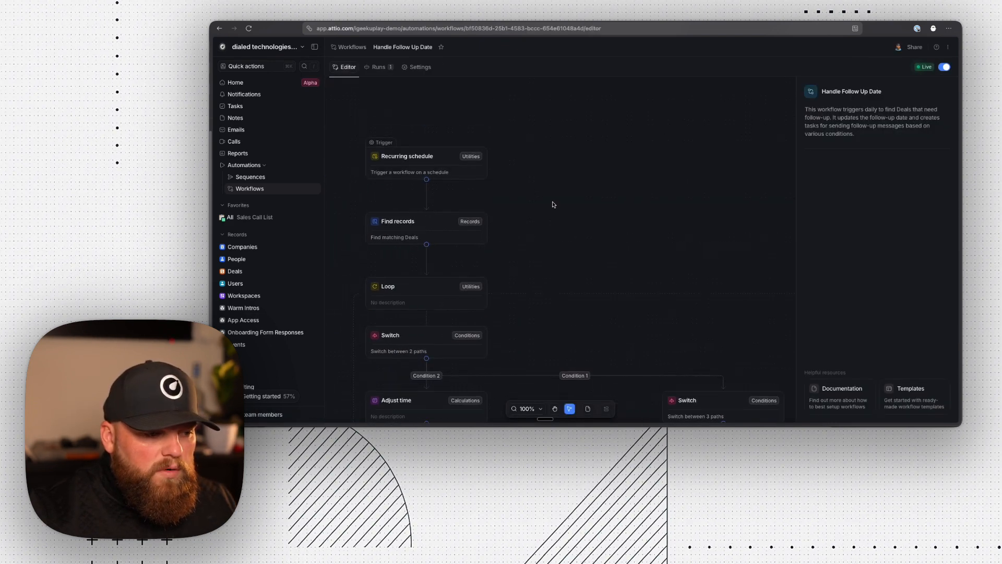
{"action": "left_click", "coordinate": [466, 156]}
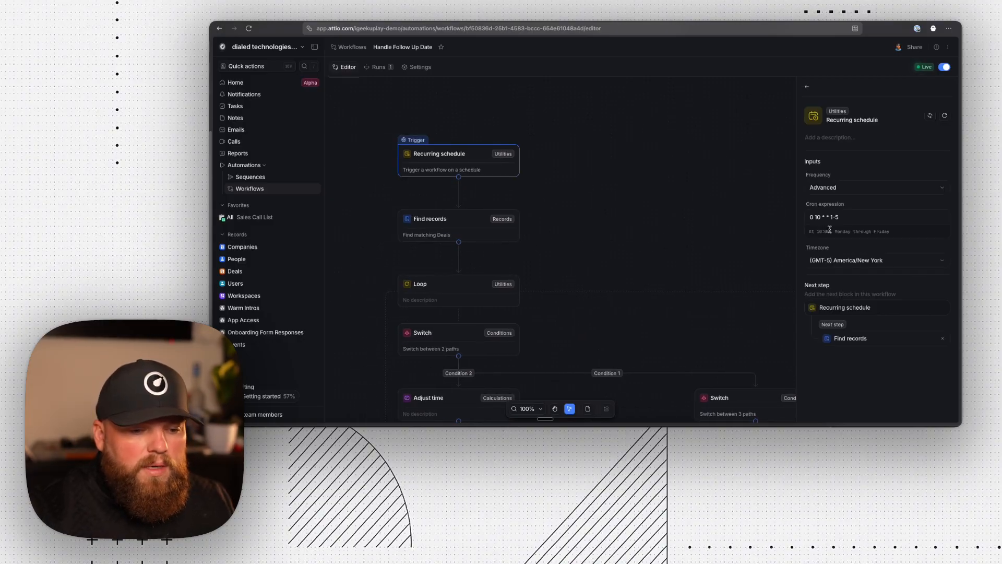
{"action": "left_click_drag", "start_coordinate": [811, 231], "coordinate": [921, 244]}
{"action": "left_click", "coordinate": [716, 188]}
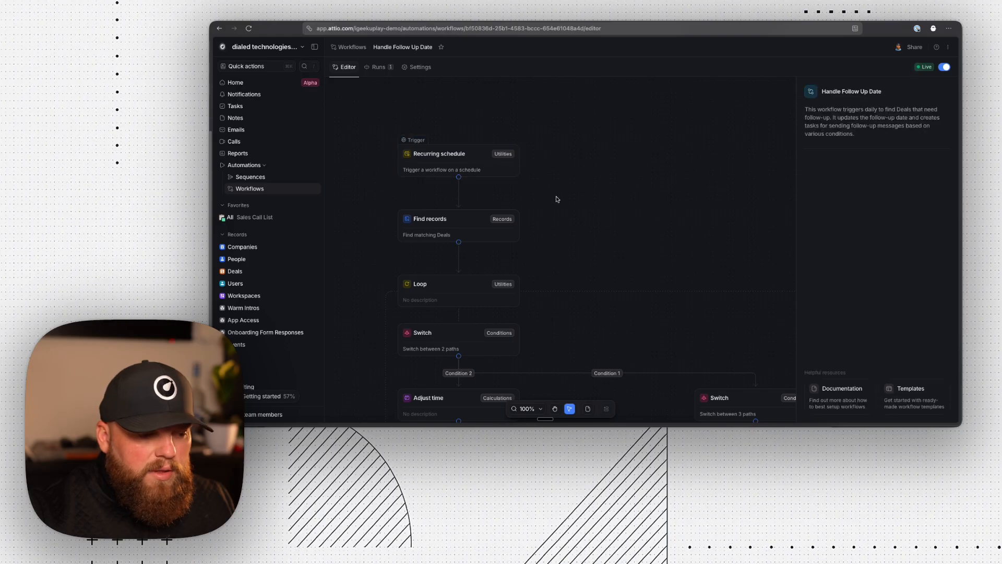
Inspect the advanced filter conditions of the Find records block in the Handle Follow Up Date workflow
{"action": "scroll", "coordinate": [567, 196], "scroll_direction": "down", "scroll_amount": 1}
{"action": "scroll", "coordinate": [568, 196], "scroll_direction": "down", "scroll_amount": 1}
{"action": "left_click", "coordinate": [476, 210]}
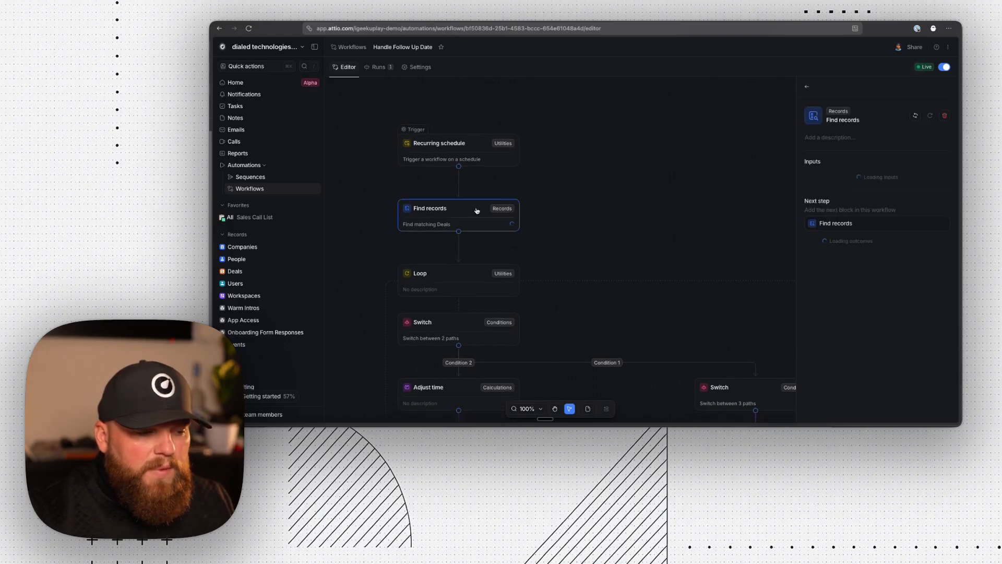
{"action": "scroll", "coordinate": [474, 214], "scroll_direction": "down", "scroll_amount": 2}
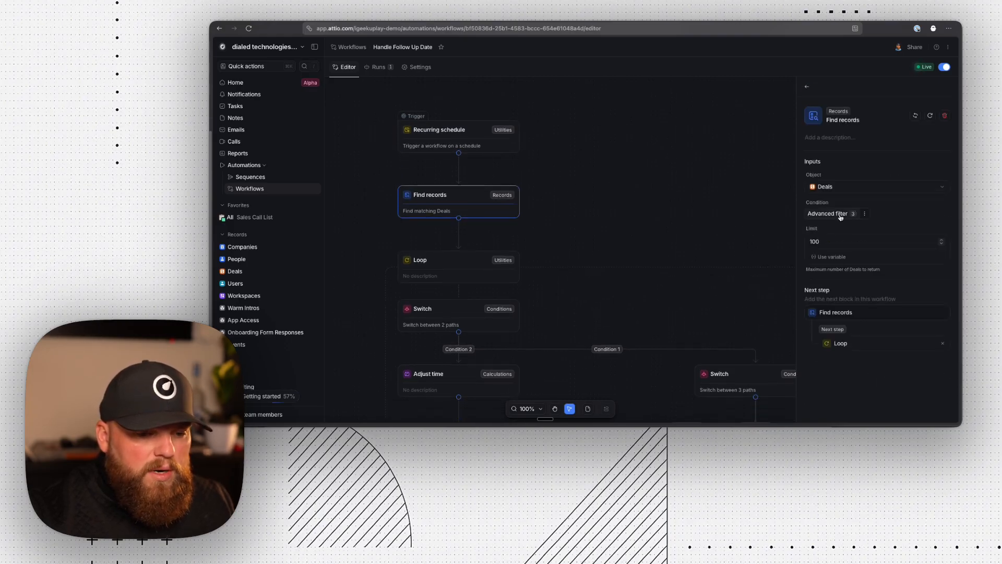
{"action": "left_click", "coordinate": [840, 215]}
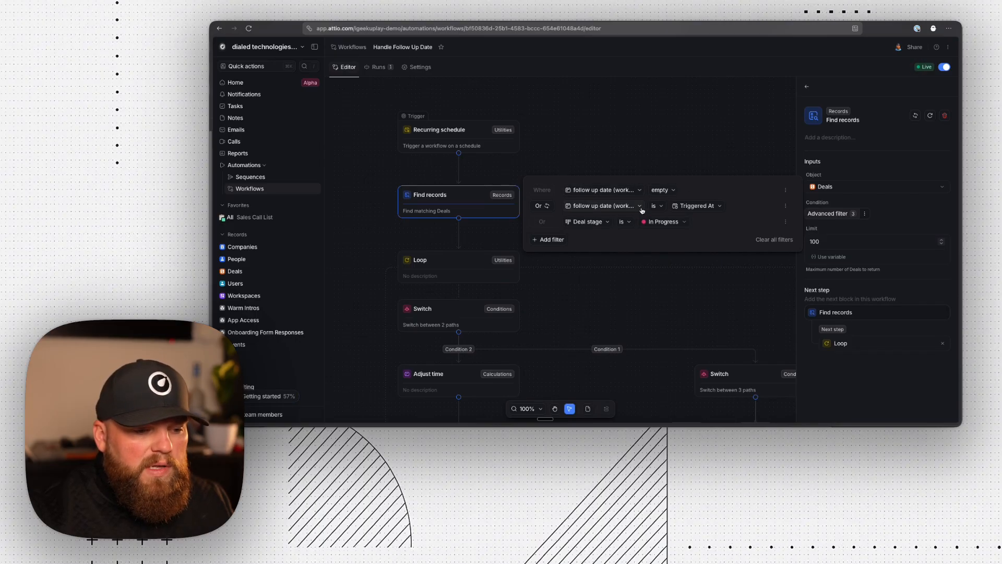
{"action": "left_click", "coordinate": [656, 143]}
Examine the Loop block and the conditions of the two-path Switch block inside it
{"action": "scroll", "coordinate": [501, 230], "scroll_direction": "down", "scroll_amount": 2}
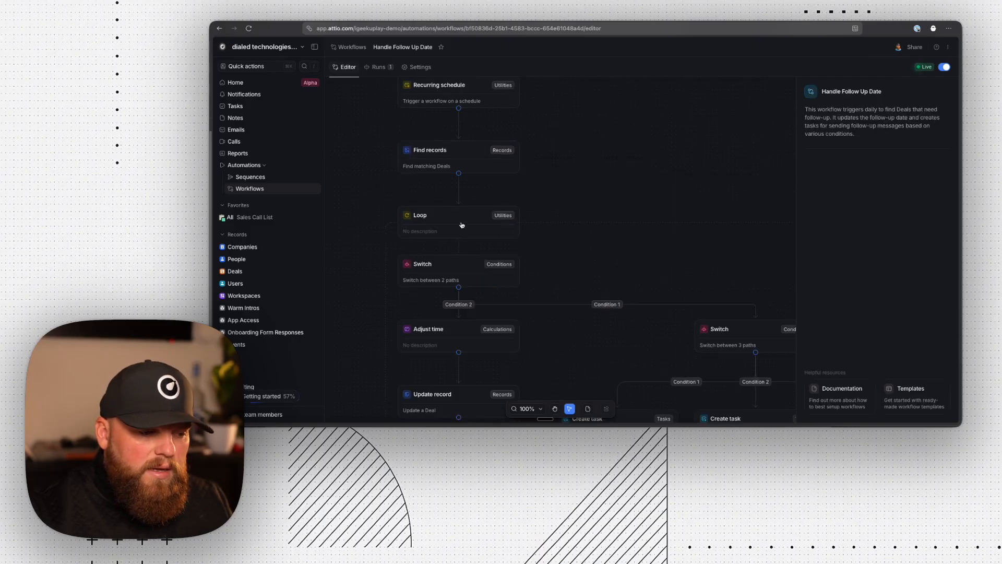
{"action": "left_click", "coordinate": [462, 225]}
{"action": "left_click", "coordinate": [468, 258]}
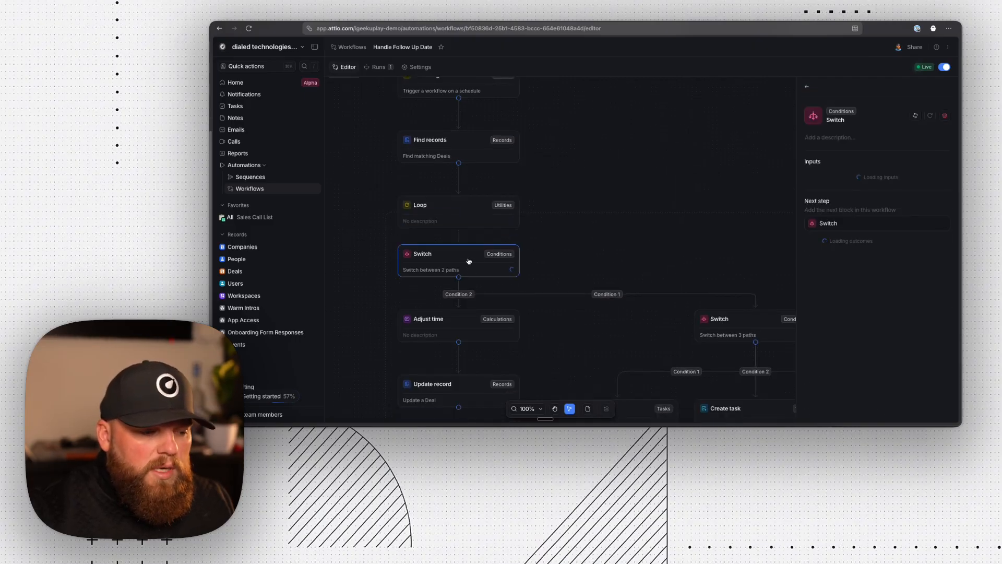
{"action": "scroll", "coordinate": [468, 261], "scroll_direction": "down", "scroll_amount": 3}
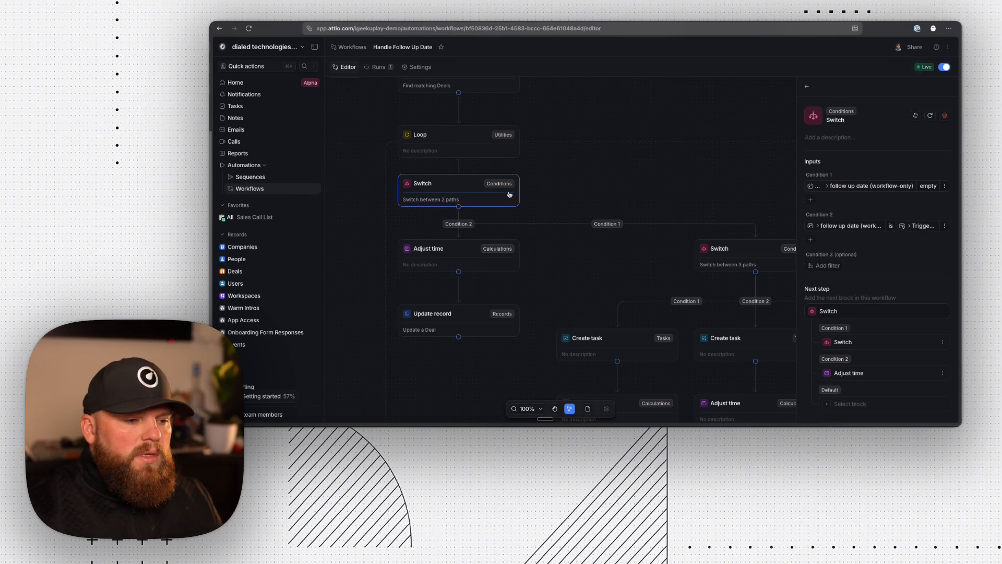
{"action": "scroll", "coordinate": [509, 194], "scroll_direction": "up", "scroll_amount": 1}
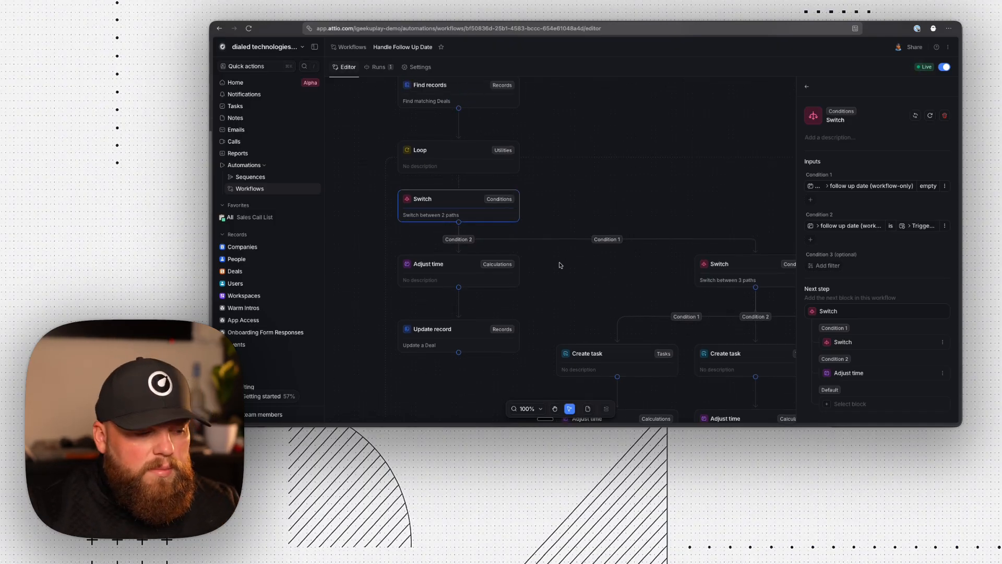
{"action": "scroll", "coordinate": [449, 269], "scroll_direction": "down", "scroll_amount": 1}
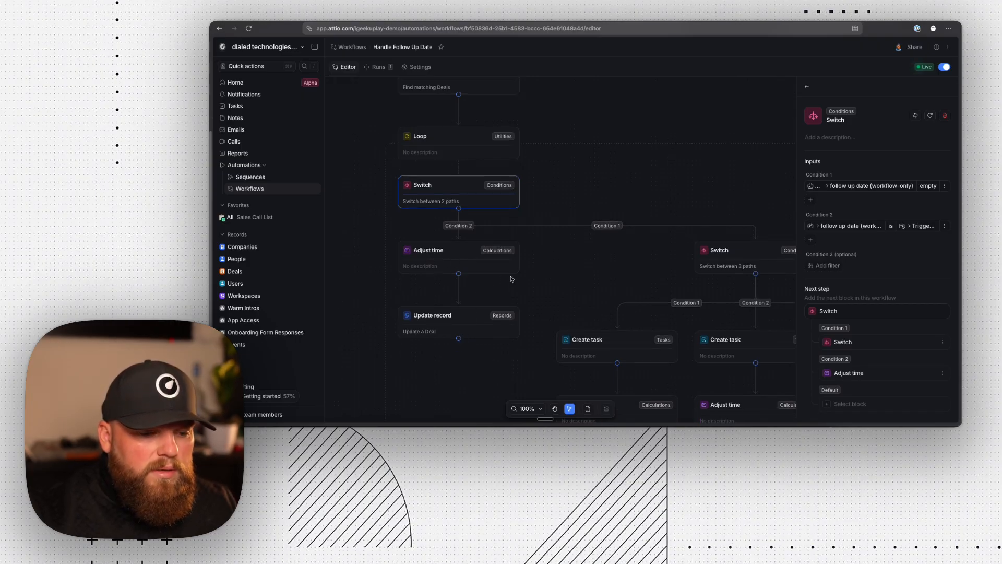
Inspect the follow-up count conditions of the three-path Switch block on the Condition 1 branch
{"action": "scroll", "coordinate": [514, 273], "scroll_direction": "right", "scroll_amount": 2}
{"action": "scroll", "coordinate": [514, 274], "scroll_direction": "right", "scroll_amount": 1}
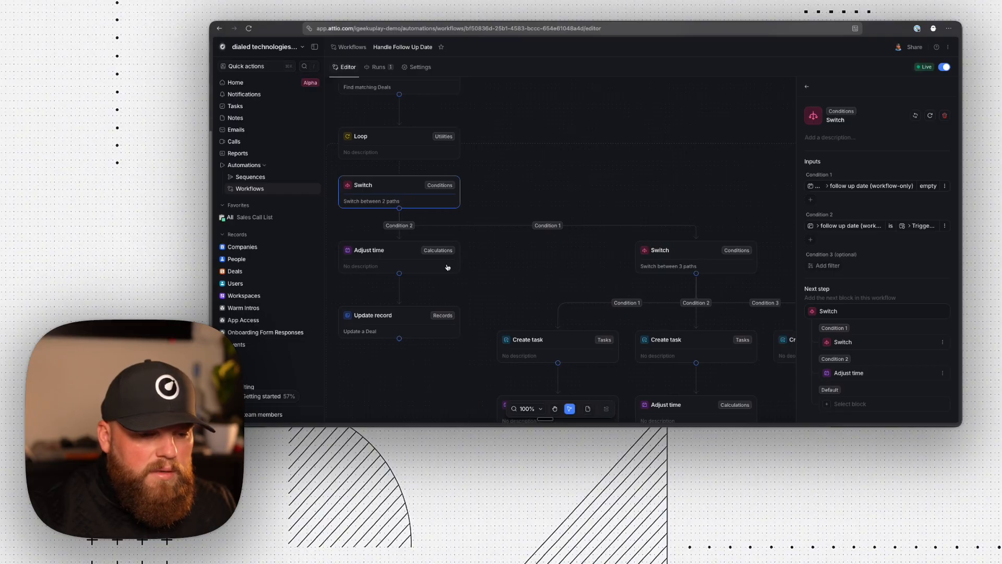
{"action": "scroll", "coordinate": [447, 266], "scroll_direction": "right", "scroll_amount": 2}
{"action": "scroll", "coordinate": [587, 283], "scroll_direction": "down", "scroll_amount": 4}
{"action": "scroll", "coordinate": [586, 283], "scroll_direction": "right", "scroll_amount": 1}
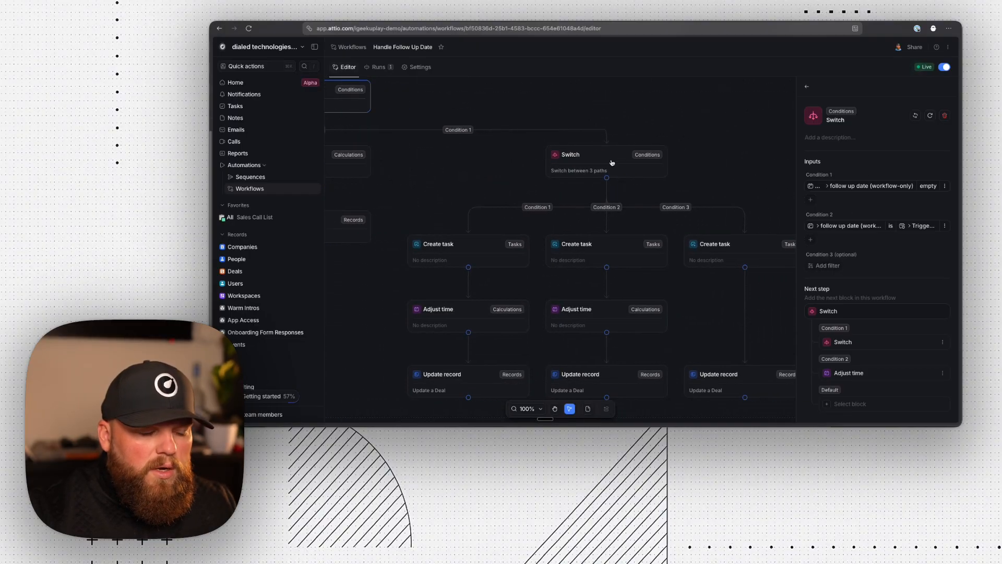
{"action": "left_click", "coordinate": [612, 162]}
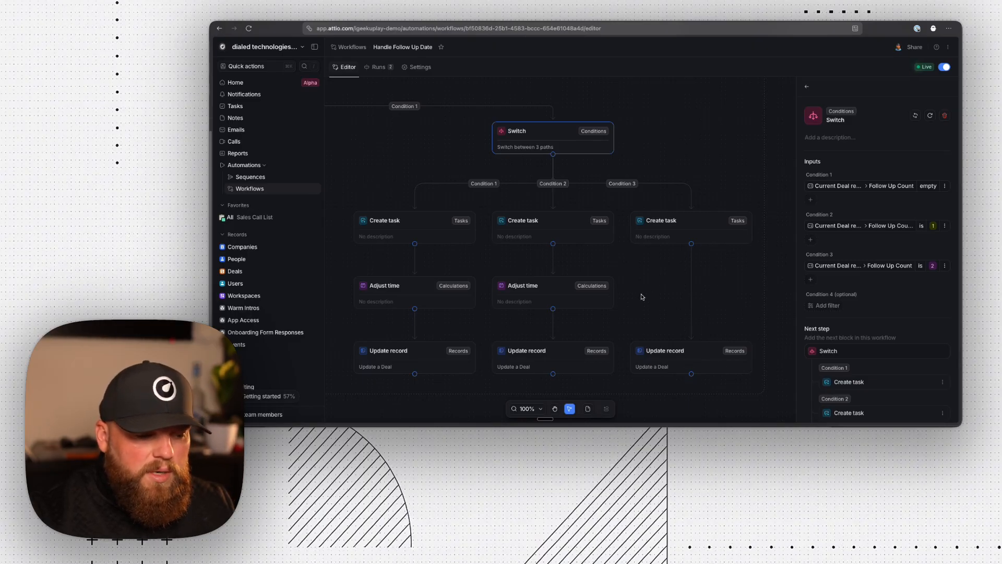
Check the deal stage setting and its options in the Update record block at the end of the Condition 3 branch
{"action": "left_click", "coordinate": [703, 363]}
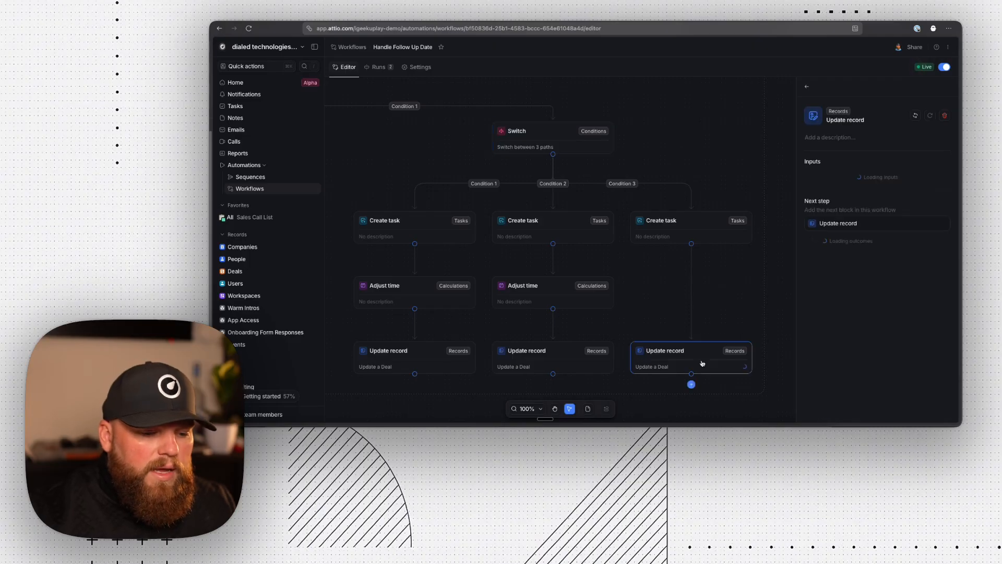
{"action": "scroll", "coordinate": [858, 280], "scroll_direction": "down", "scroll_amount": 1}
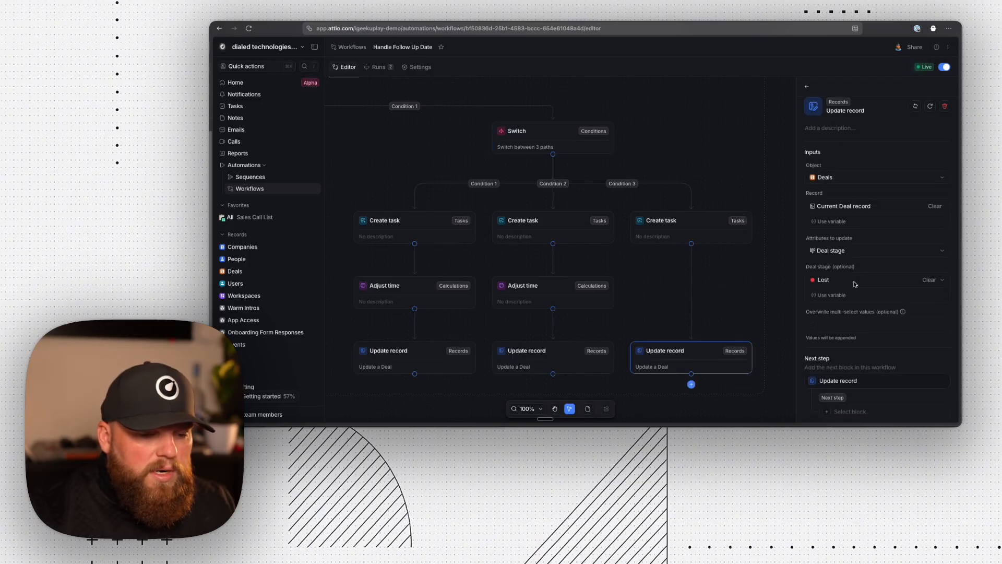
{"action": "left_click_drag", "start_coordinate": [835, 283], "coordinate": [814, 283]}
{"action": "left_click", "coordinate": [816, 282]}
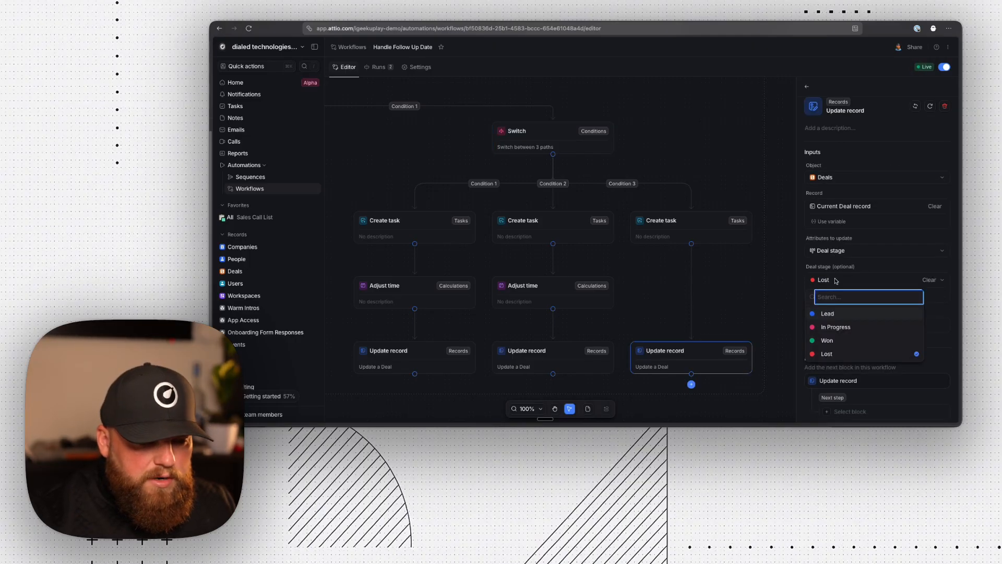
{"action": "left_click", "coordinate": [753, 172]}
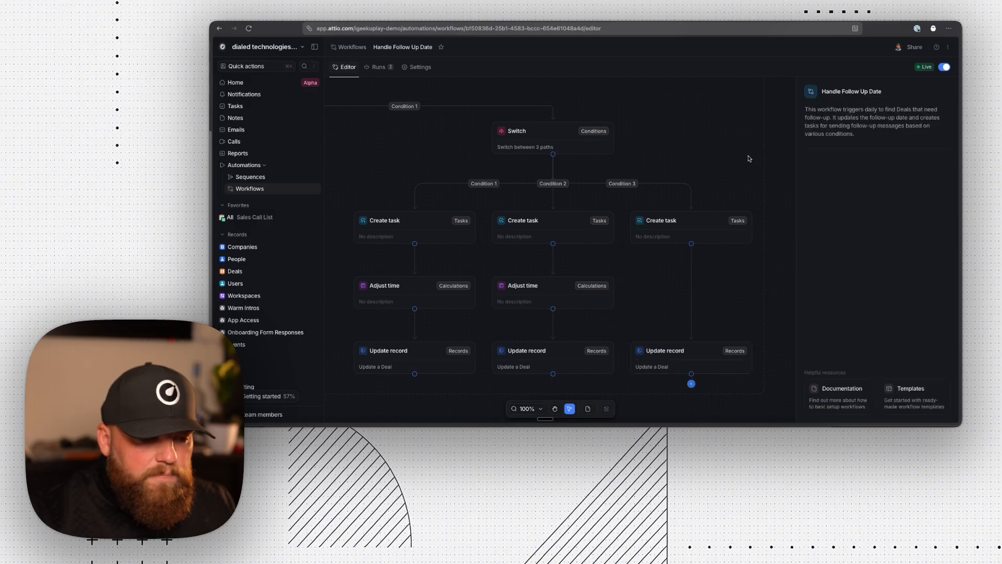
Inspect the Create task, Adjust time and Update record settings on the three-path Switch block's Condition 1 branch, plus the Condition 2 time offset
{"action": "left_click", "coordinate": [414, 228]}
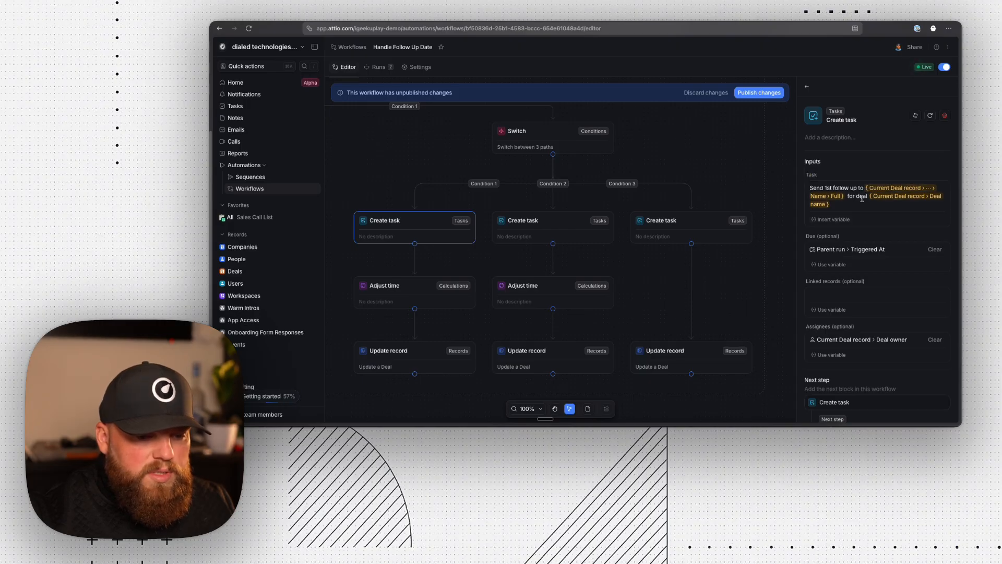
{"action": "scroll", "coordinate": [846, 255], "scroll_direction": "down", "scroll_amount": 1}
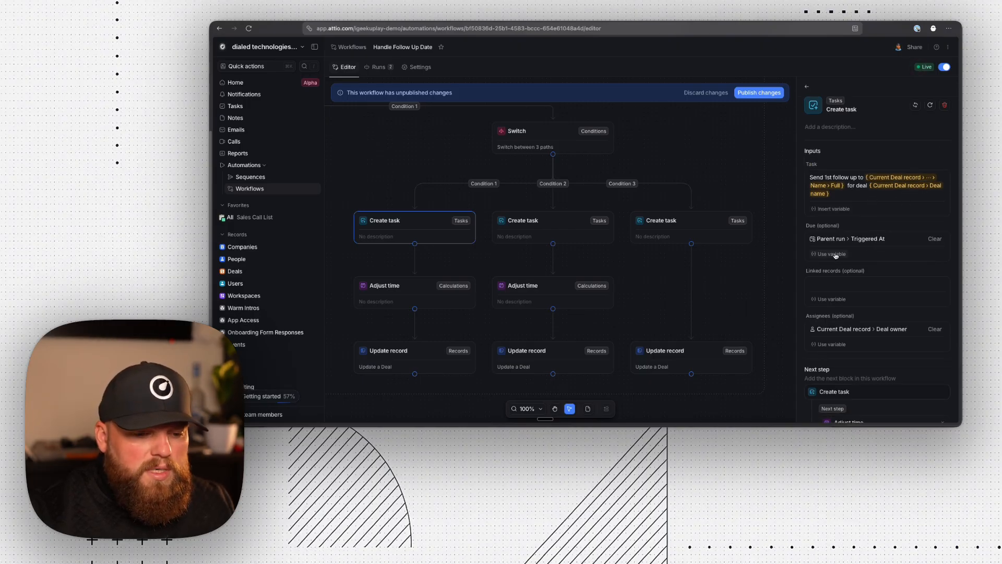
{"action": "left_click", "coordinate": [423, 293]}
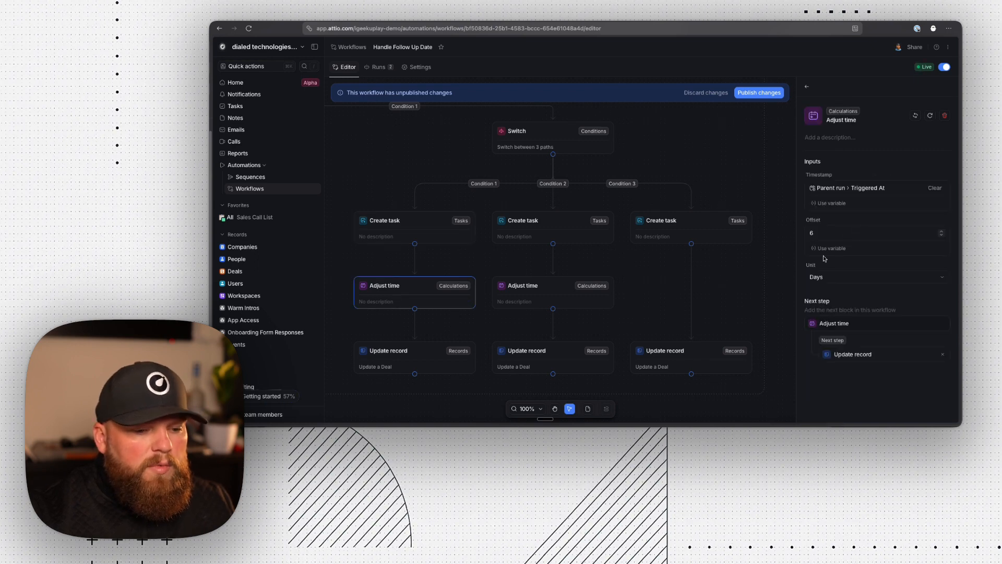
{"action": "left_click", "coordinate": [552, 286]}
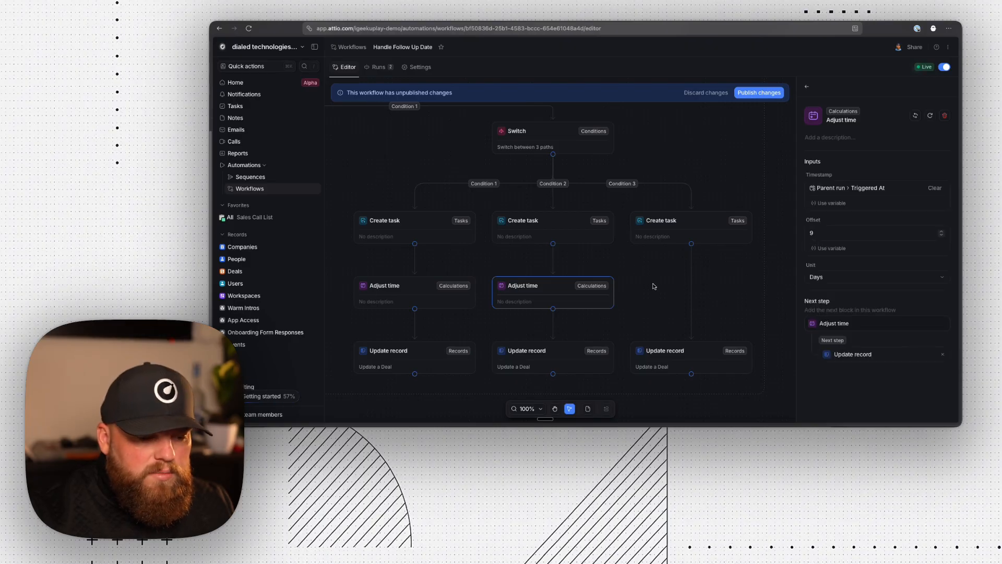
{"action": "left_click", "coordinate": [415, 354]}
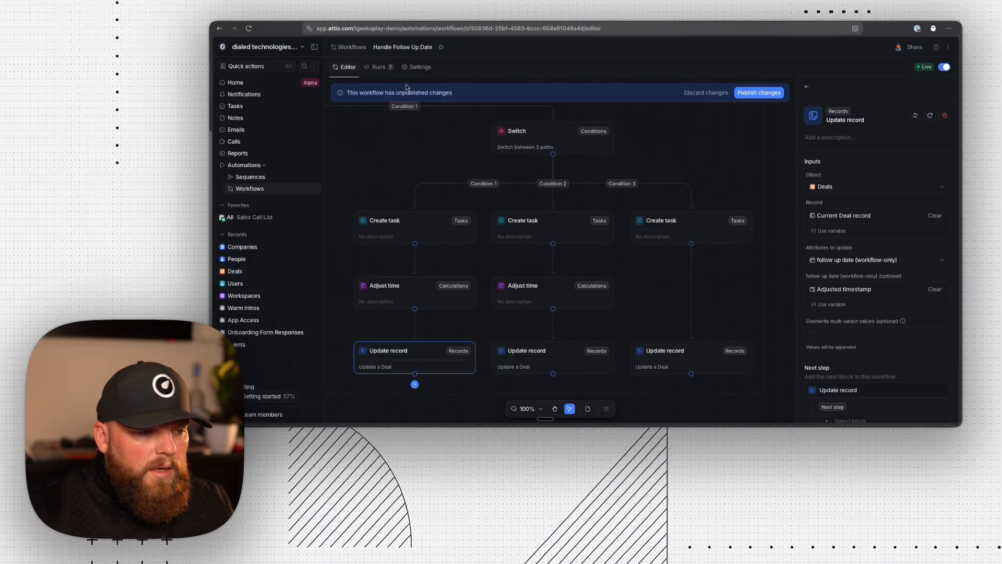
Open the Handle Follow Up Date workflow's run history and trace the path taken by Run #2
{"action": "left_click", "coordinate": [380, 69]}
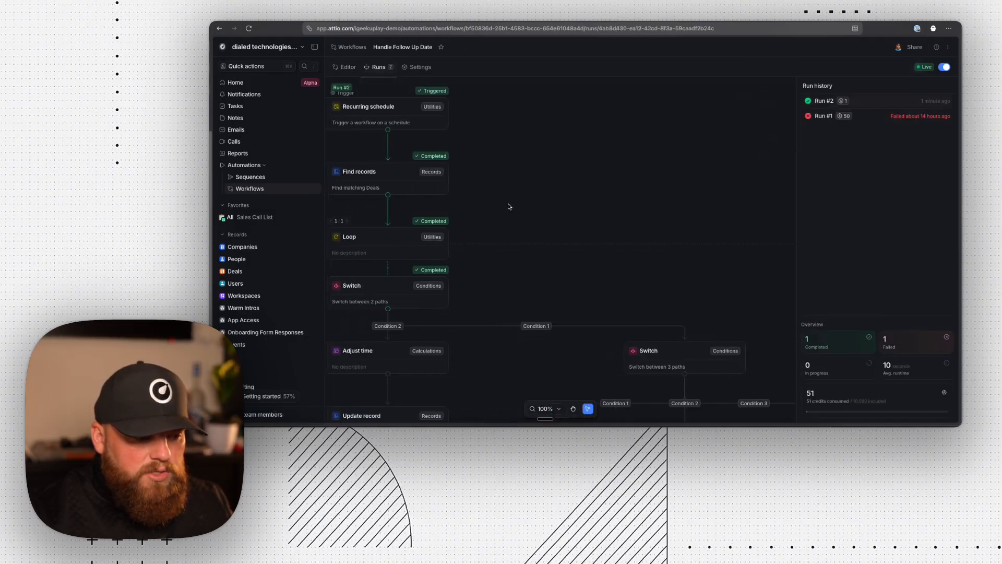
{"action": "scroll", "coordinate": [508, 226], "scroll_direction": "down", "scroll_amount": 5}
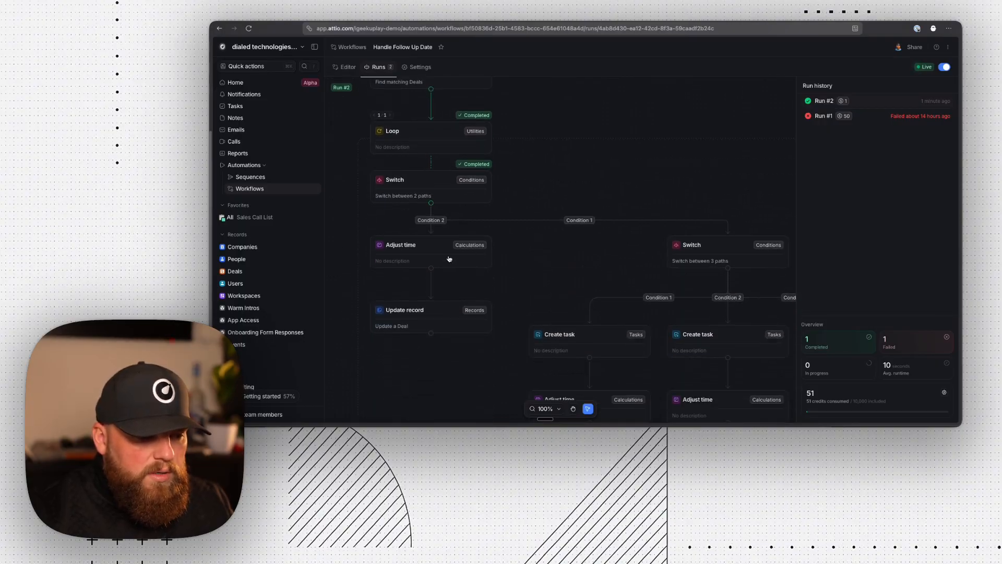
{"action": "scroll", "coordinate": [679, 265], "scroll_direction": "right", "scroll_amount": 3}
{"action": "scroll", "coordinate": [677, 263], "scroll_direction": "down", "scroll_amount": 3}
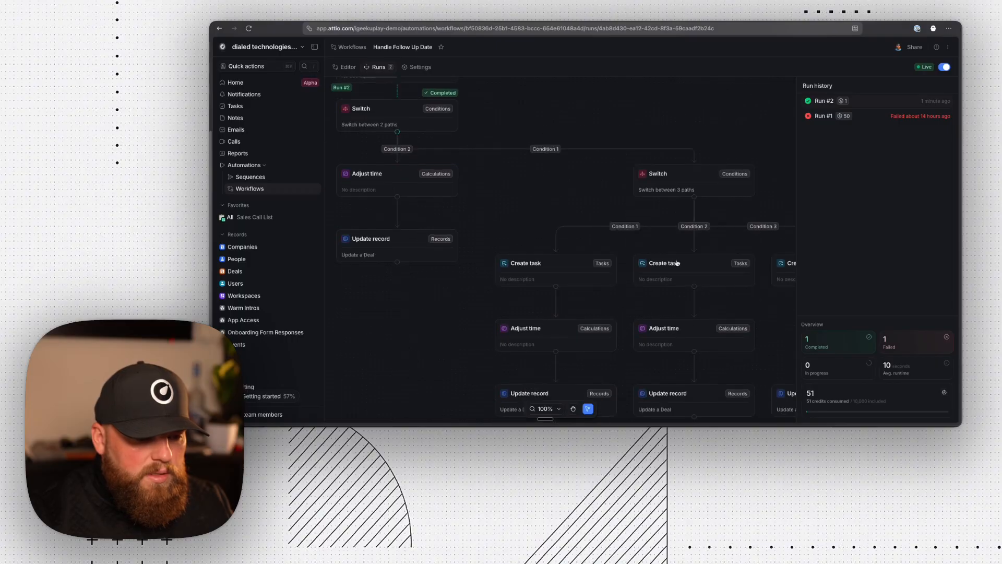
{"action": "scroll", "coordinate": [669, 258], "scroll_direction": "right", "scroll_amount": 3}
{"action": "scroll", "coordinate": [667, 258], "scroll_direction": "left", "scroll_amount": 3}
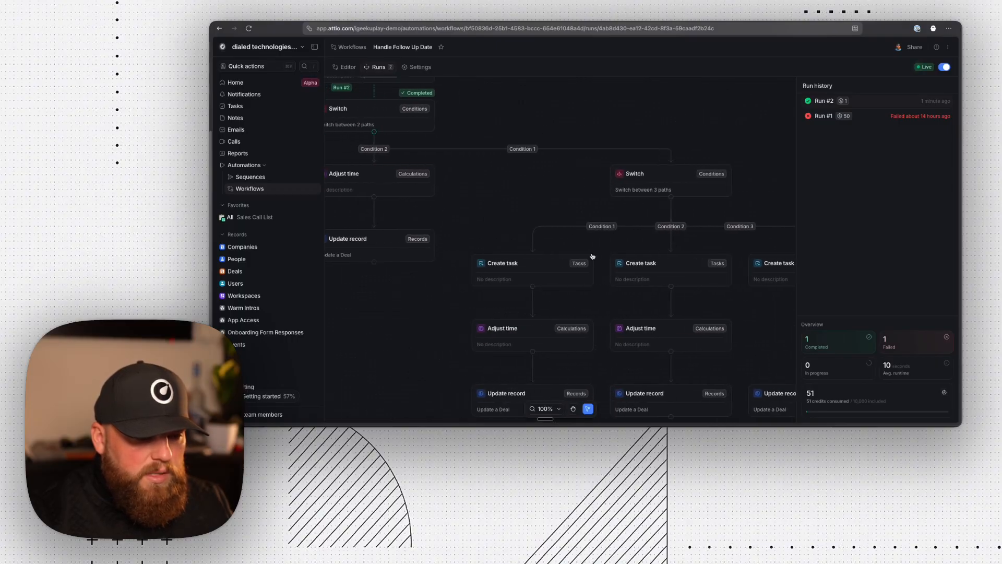
Trace Run #1 from the Loop block through both Switch blocks to the Update record block on its path
{"action": "left_click", "coordinate": [856, 119]}
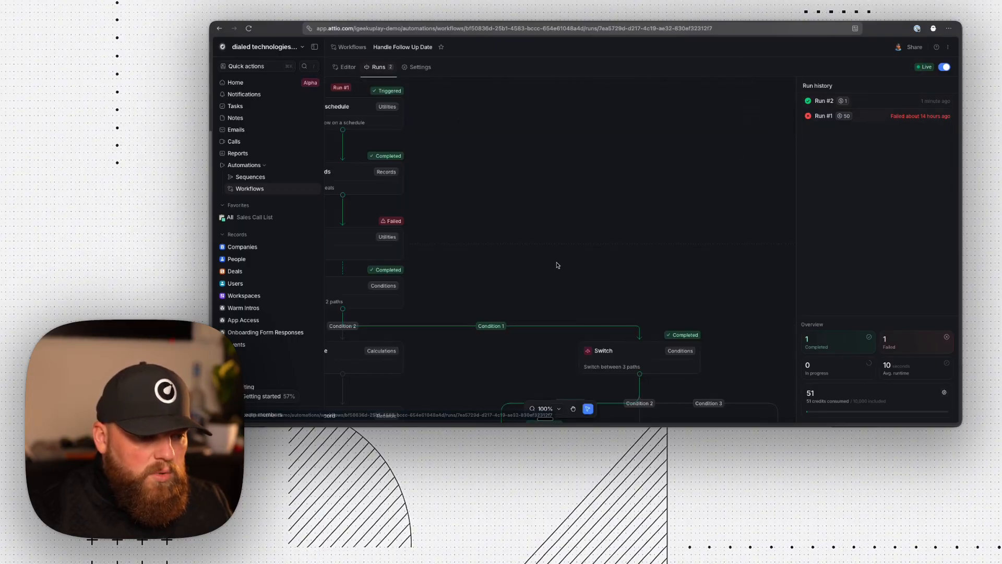
{"action": "scroll", "coordinate": [556, 258], "scroll_direction": "left", "scroll_amount": 5}
{"action": "scroll", "coordinate": [553, 261], "scroll_direction": "down", "scroll_amount": 3}
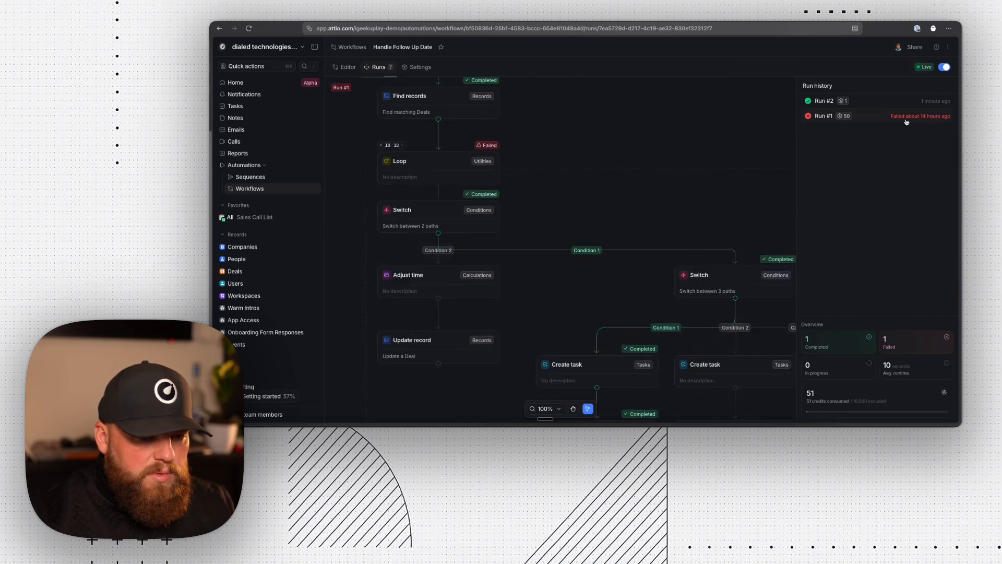
{"action": "scroll", "coordinate": [556, 225], "scroll_direction": "down", "scroll_amount": 1}
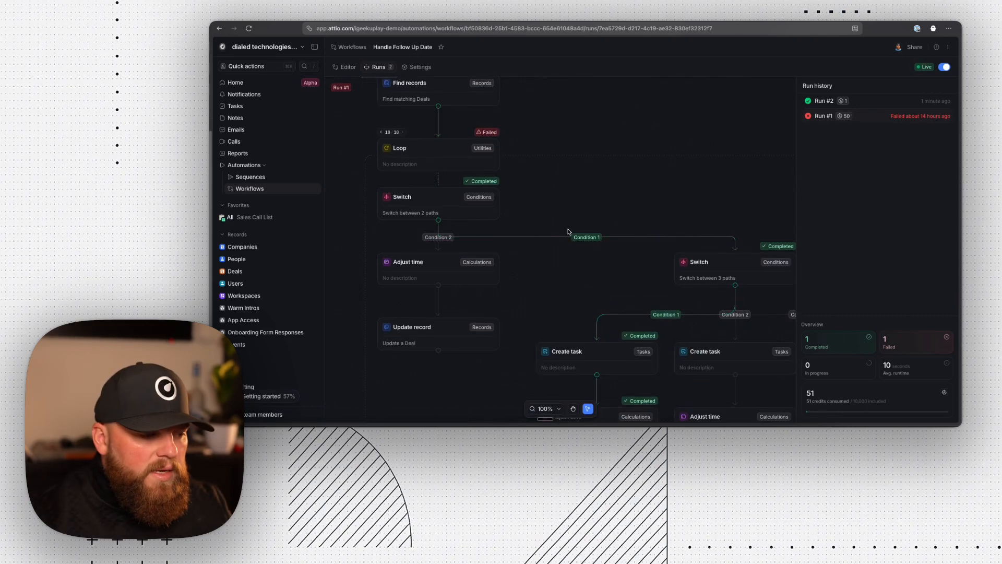
{"action": "scroll", "coordinate": [565, 232], "scroll_direction": "down", "scroll_amount": 3}
{"action": "scroll", "coordinate": [563, 237], "scroll_direction": "right", "scroll_amount": 3}
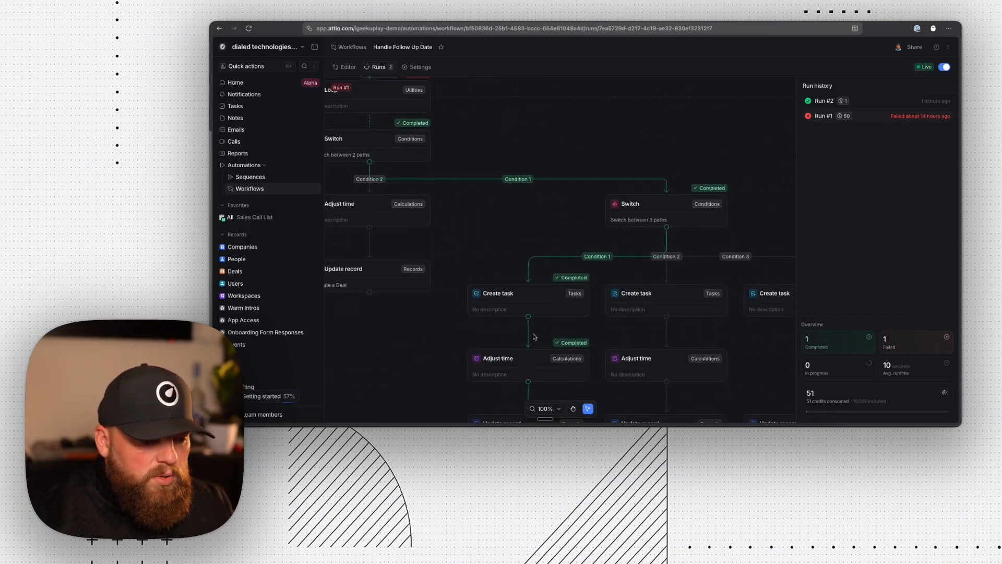
{"action": "scroll", "coordinate": [622, 267], "scroll_direction": "down", "scroll_amount": 3}
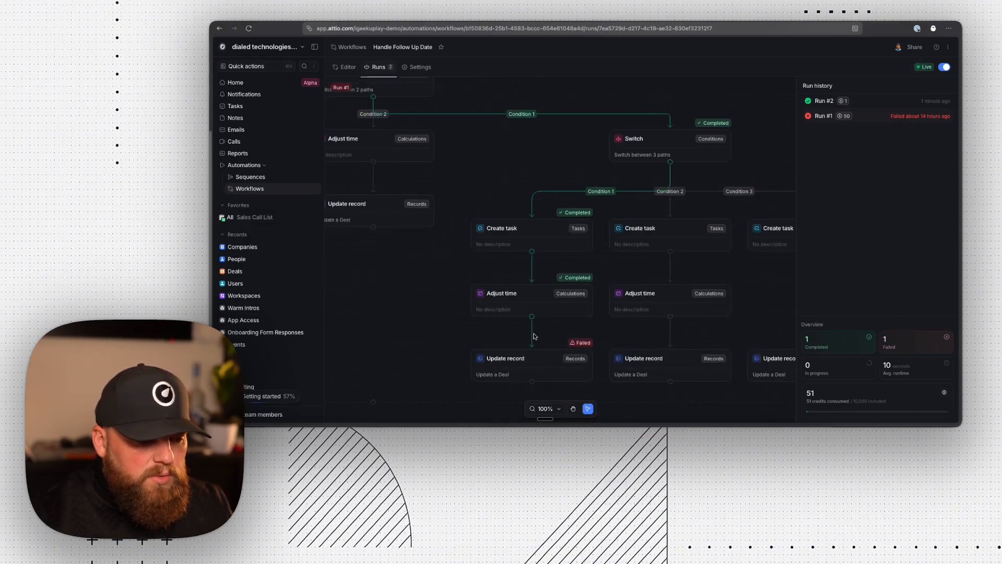
Set the Follow Up Count of the canopyanalytics deal in the In Progress stage of the Deals pipeline to 1
{"action": "left_click", "coordinate": [262, 270]}
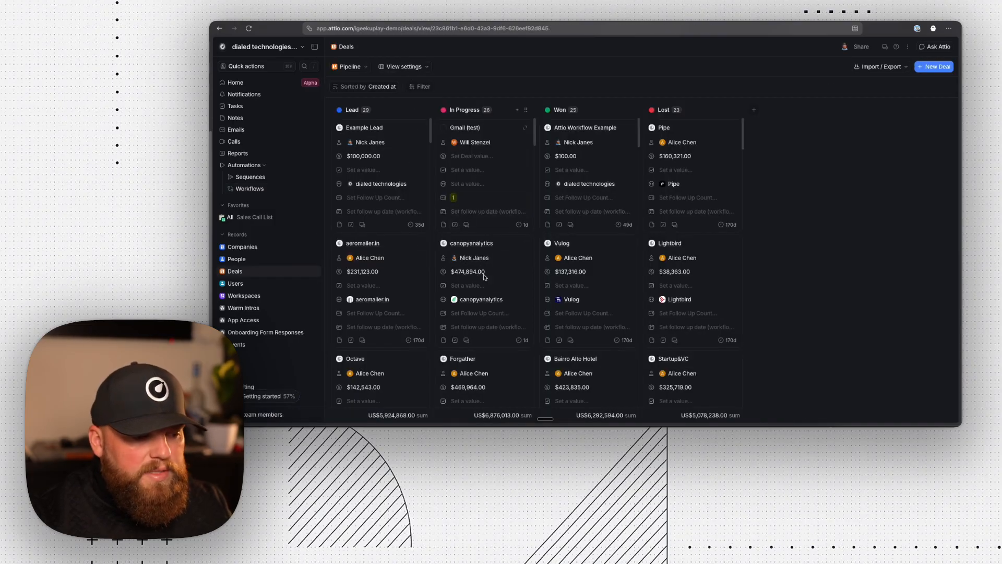
{"action": "scroll", "coordinate": [483, 274], "scroll_direction": "down", "scroll_amount": 2}
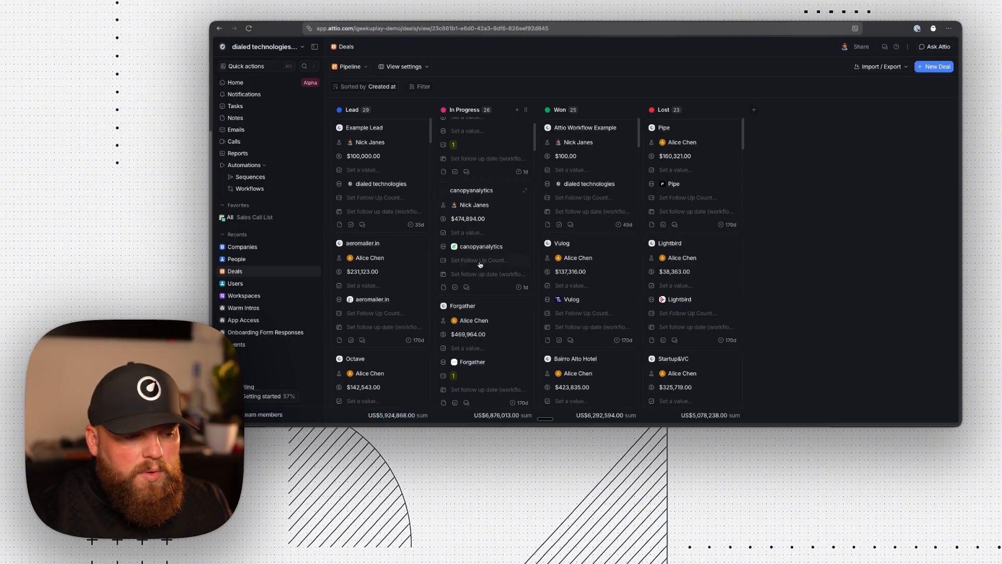
{"action": "left_click", "coordinate": [480, 261]}
{"action": "left_click", "coordinate": [475, 277]}
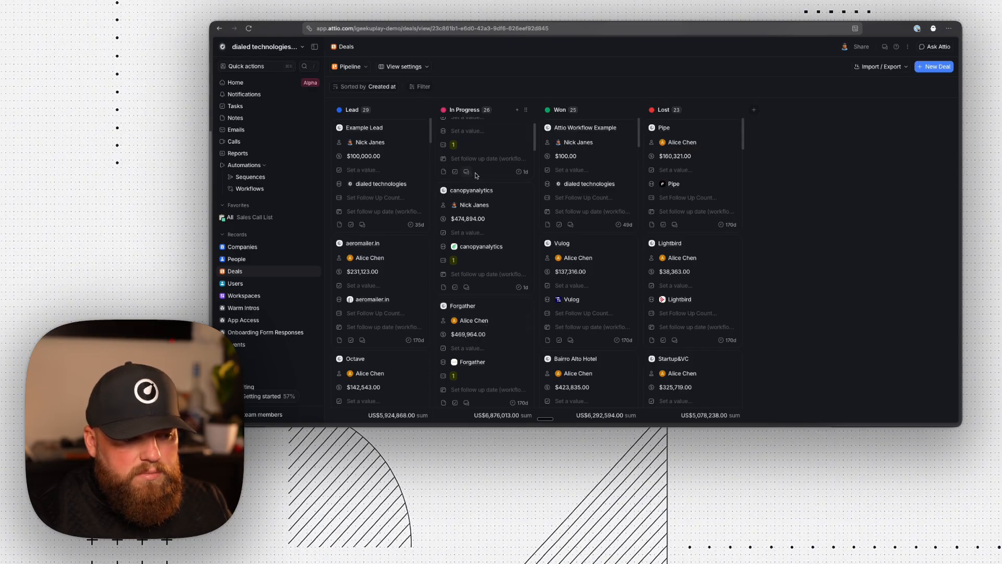
Set the canopyanalytics deal's follow up date to Jan 20, 2026, and change it to Jan 22, 2026
{"action": "left_click", "coordinate": [470, 275]}
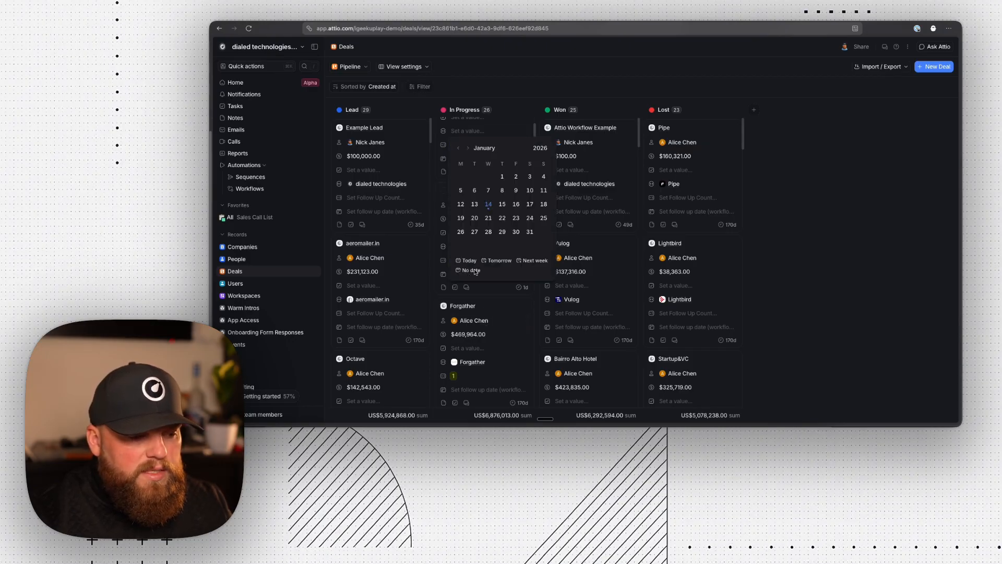
{"action": "left_click", "coordinate": [479, 220]}
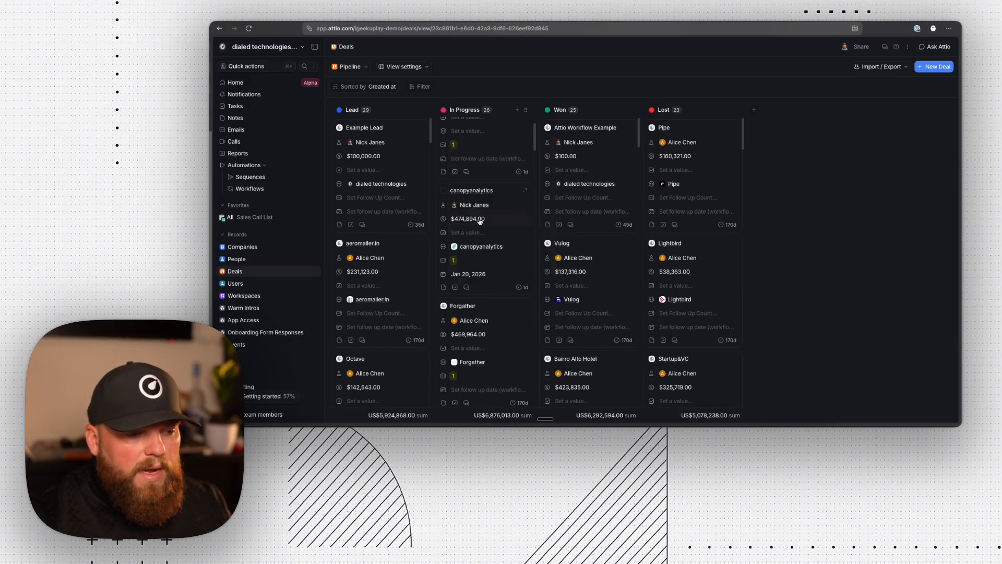
{"action": "left_click", "coordinate": [476, 274]}
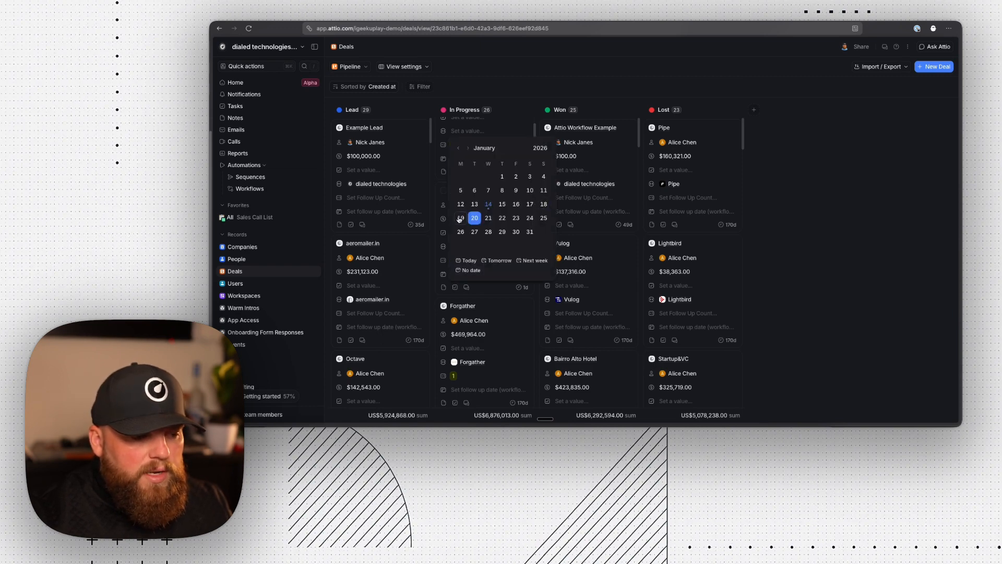
{"action": "left_click", "coordinate": [502, 218]}
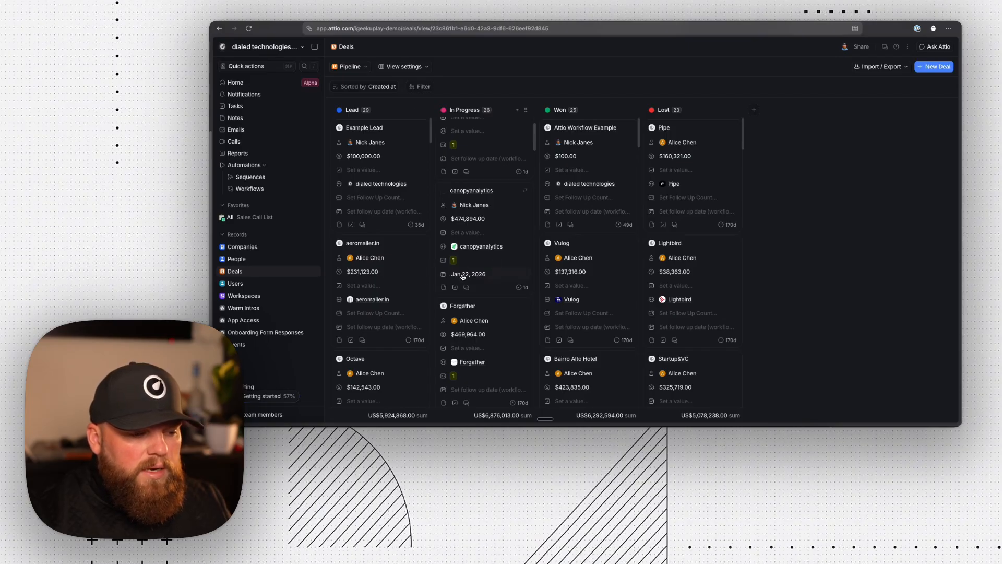
Check the assignee and linked record of the first follow-up task in the task list, and close it without changes
{"action": "left_click", "coordinate": [242, 106]}
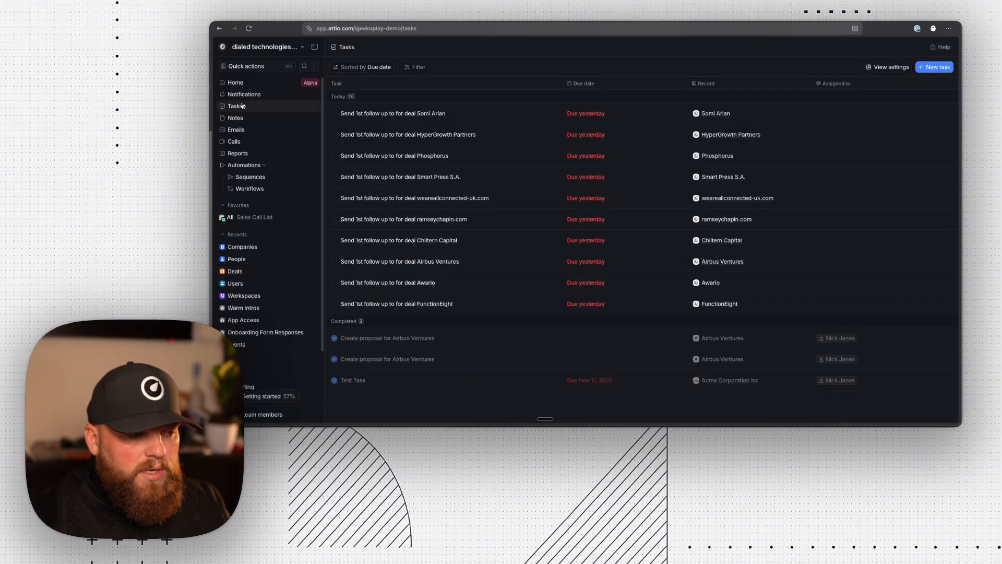
{"action": "left_click", "coordinate": [376, 120]}
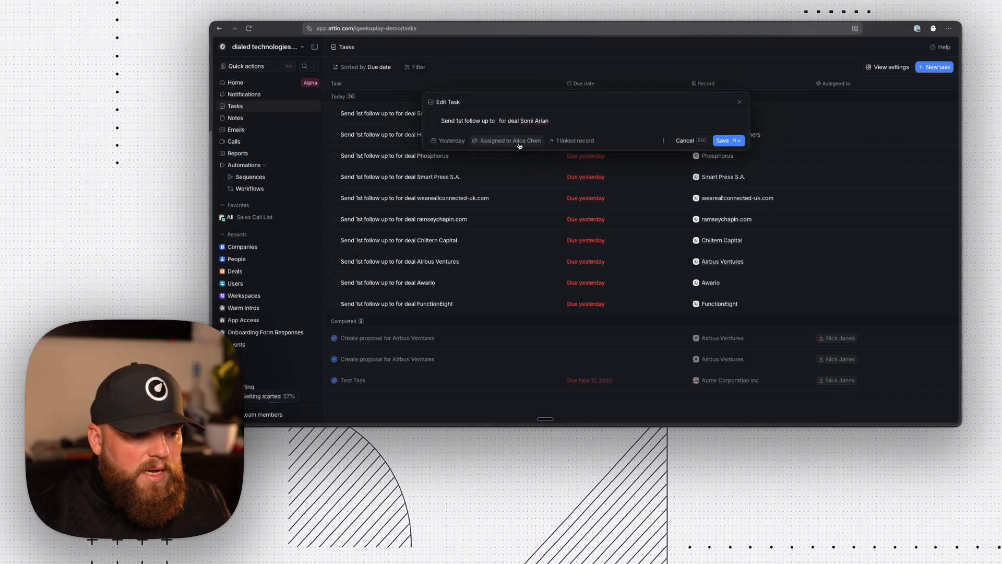
{"action": "left_click", "coordinate": [575, 141]}
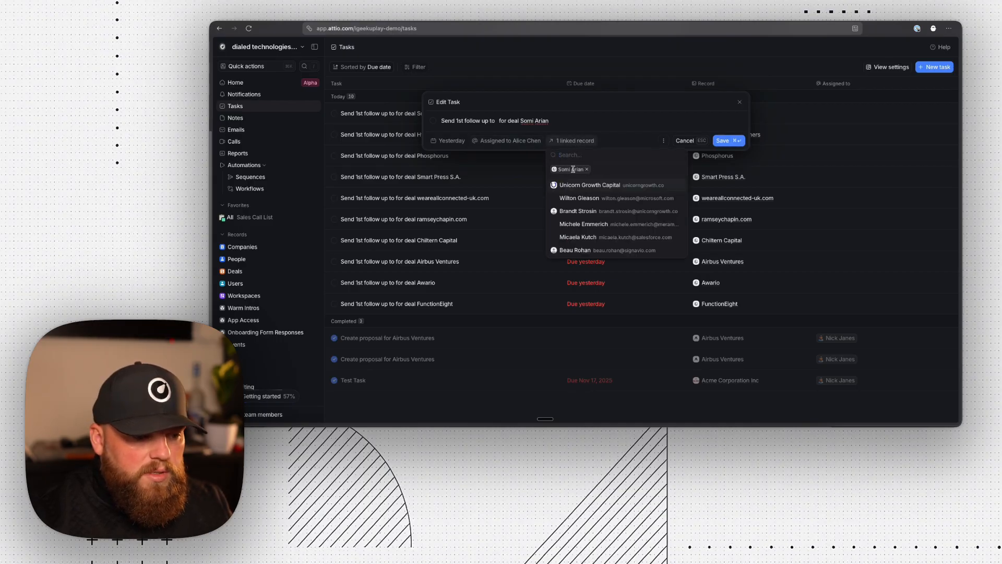
{"action": "left_click", "coordinate": [571, 53]}
{"action": "left_click", "coordinate": [531, 66]}
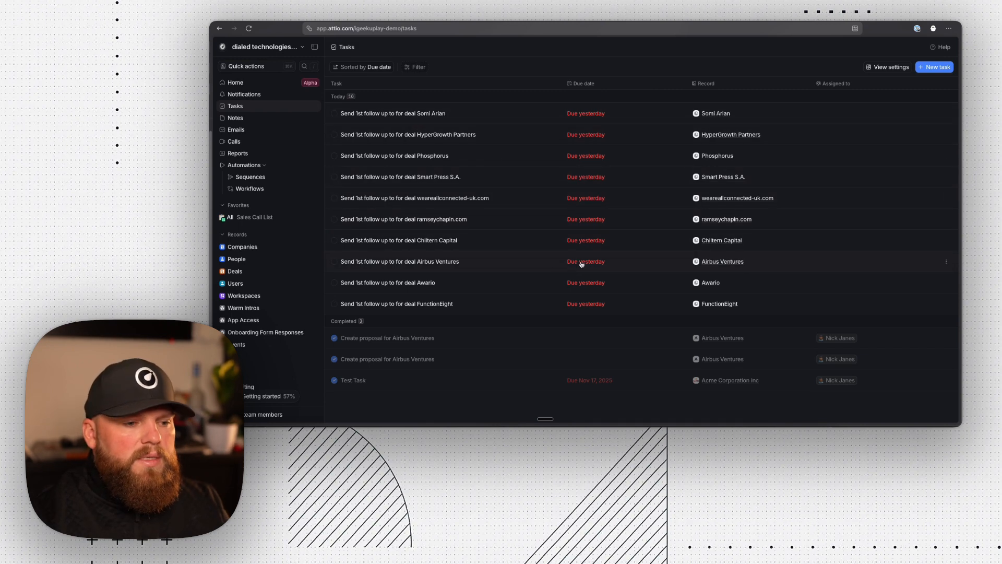
Review the Deals pipeline and the list of workflows, and return to the Deals pipeline
{"action": "left_click", "coordinate": [271, 271]}
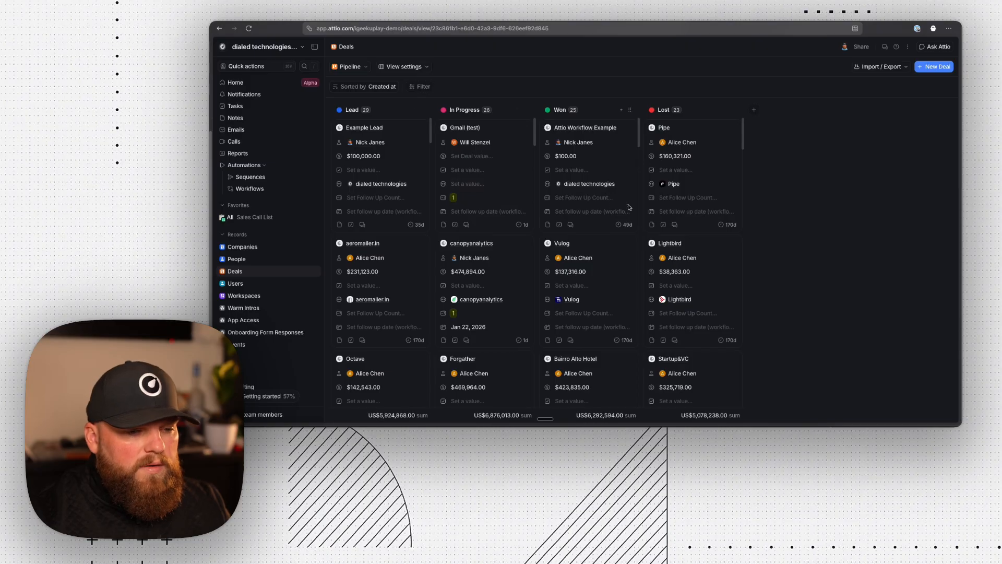
{"action": "left_click", "coordinate": [249, 189]}
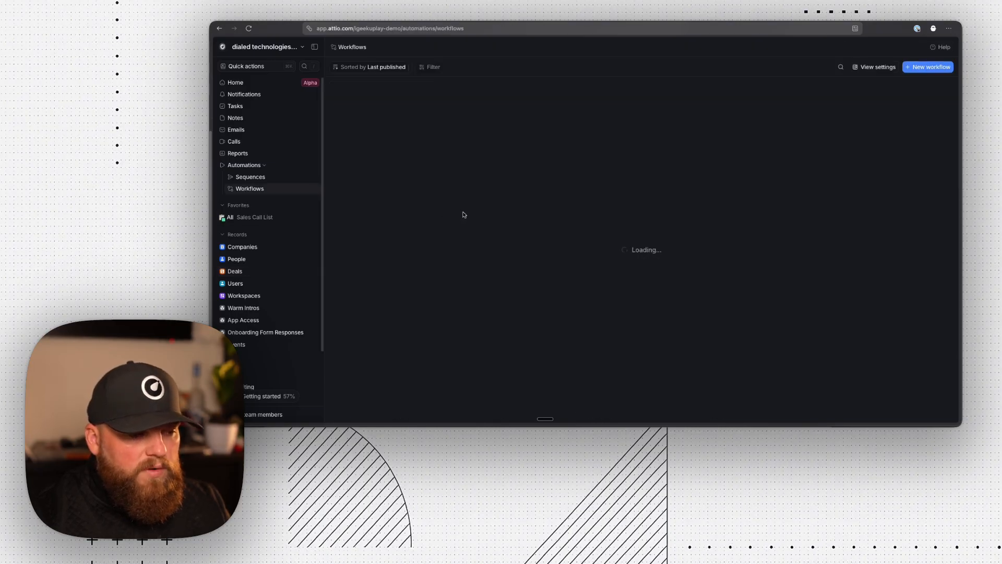
{"action": "left_click", "coordinate": [250, 271]}
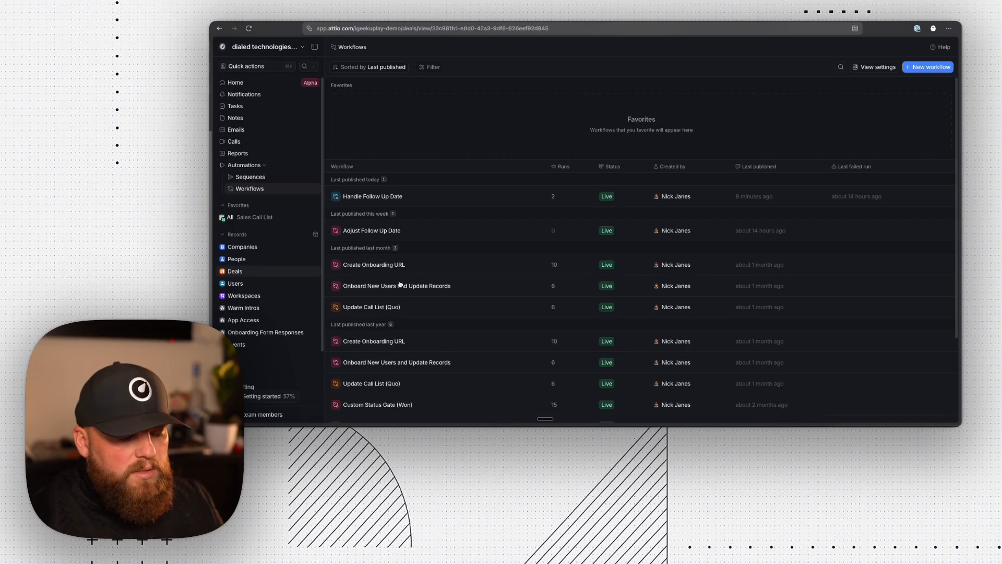